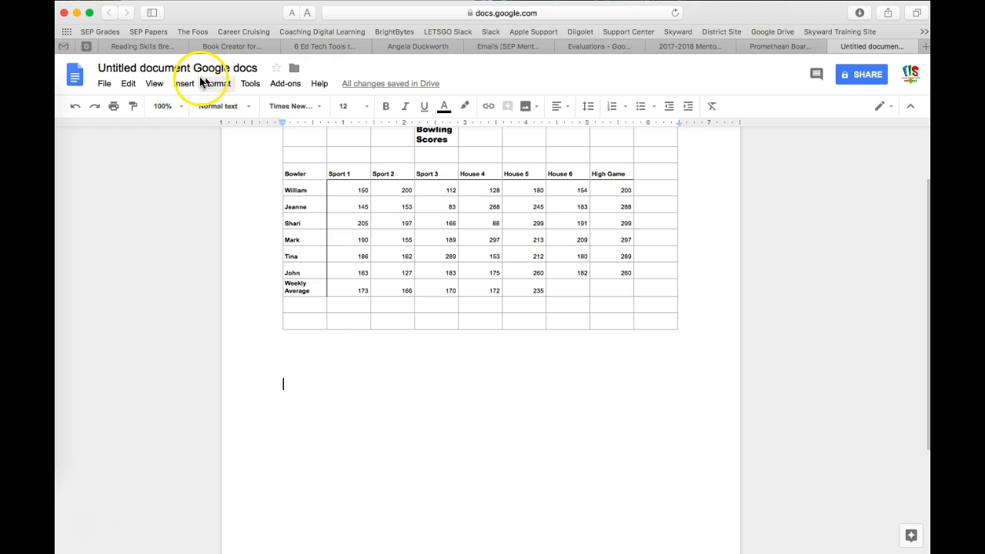
Insert a column chart into the document below the bowling scores table.
{"action": "left_click", "coordinate": [179, 84]}
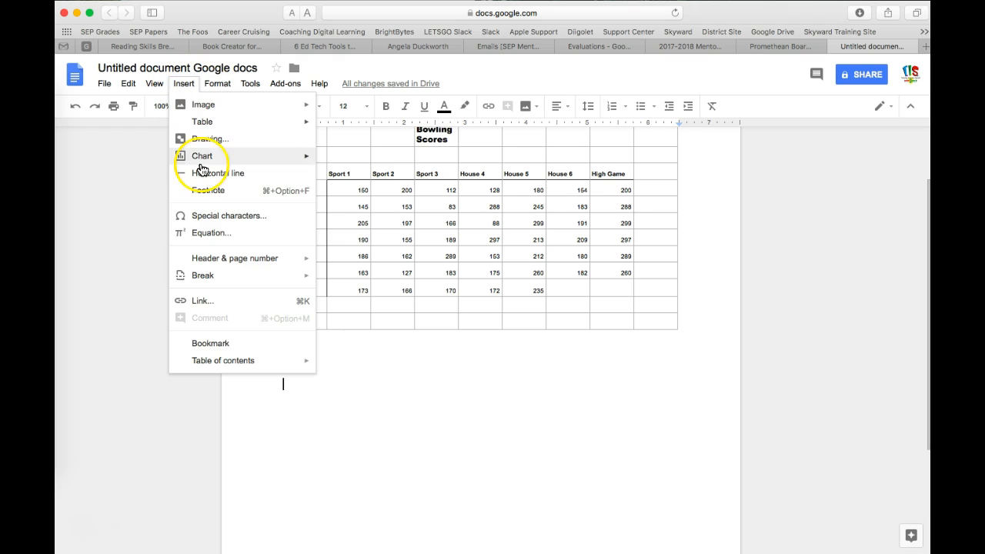
{"action": "mouse_move", "coordinate": [205, 164]}
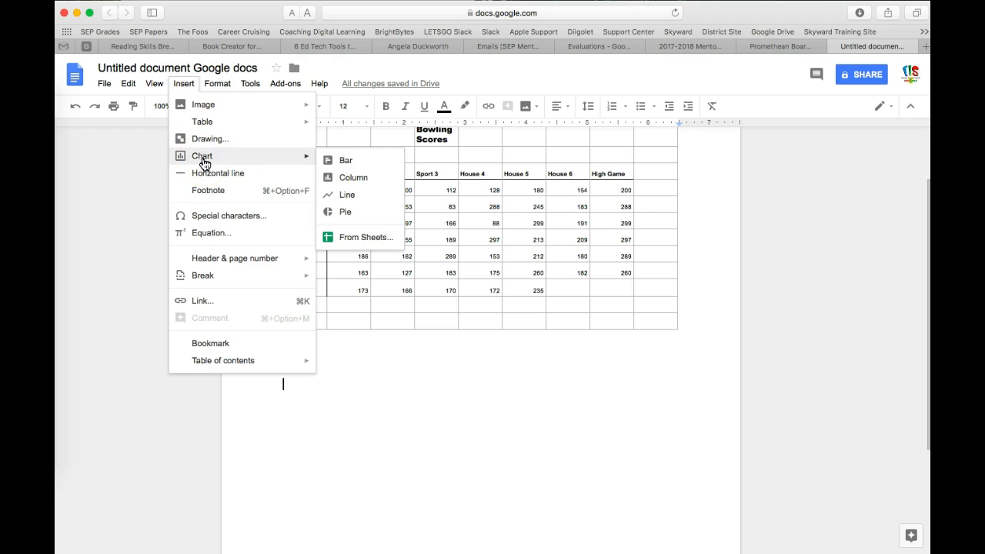
{"action": "left_click", "coordinate": [337, 180]}
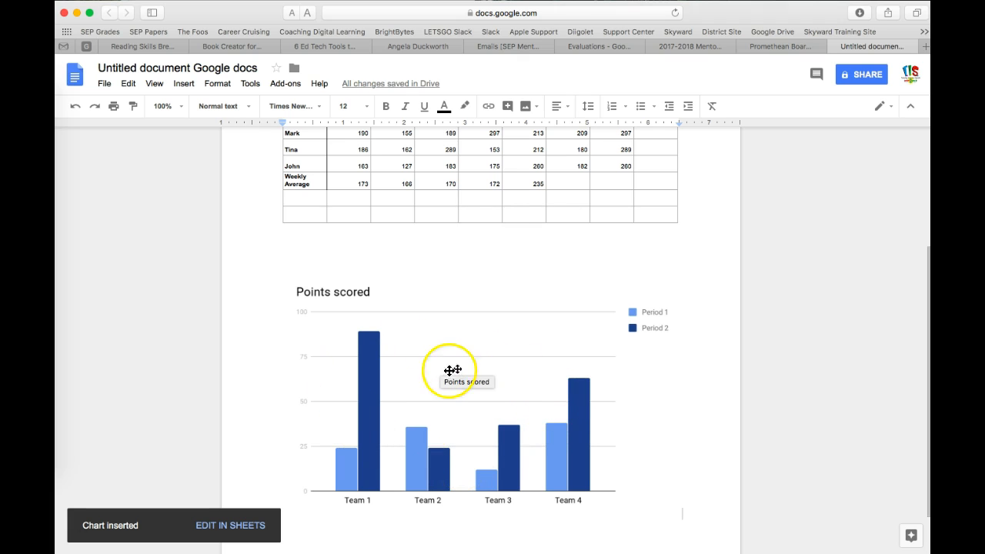
Open the linked source spreadsheet of the inserted Points scored chart.
{"action": "left_click", "coordinate": [513, 390]}
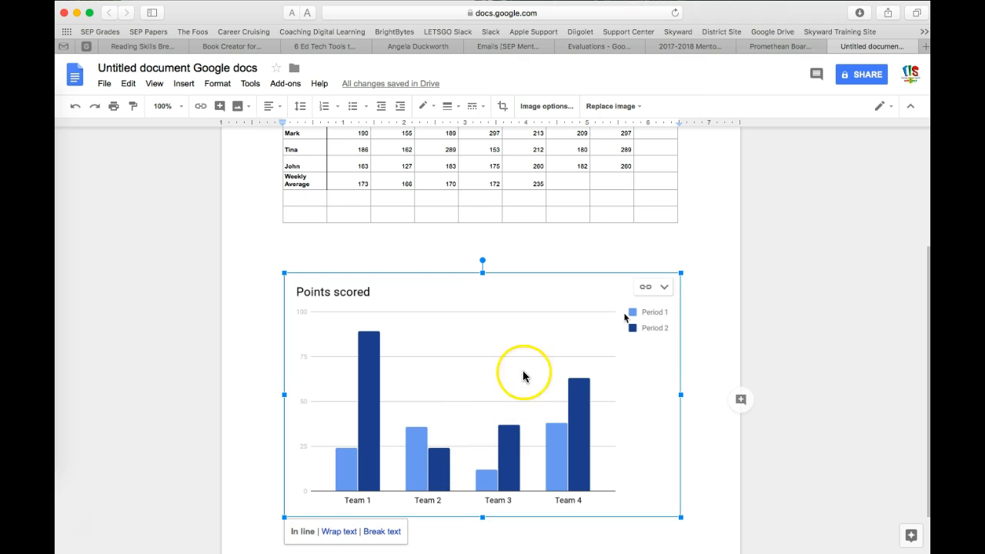
{"action": "left_click", "coordinate": [664, 287]}
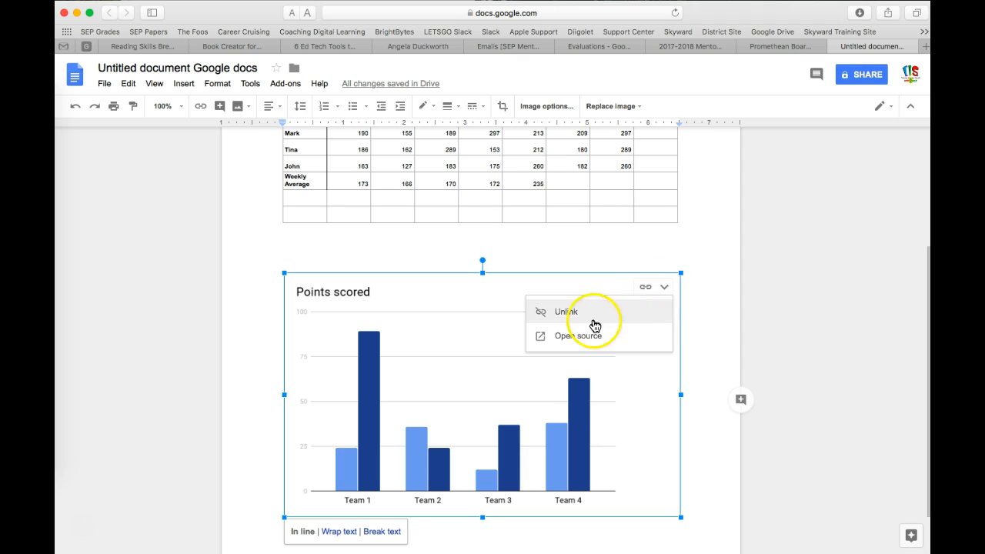
{"action": "left_click", "coordinate": [579, 338]}
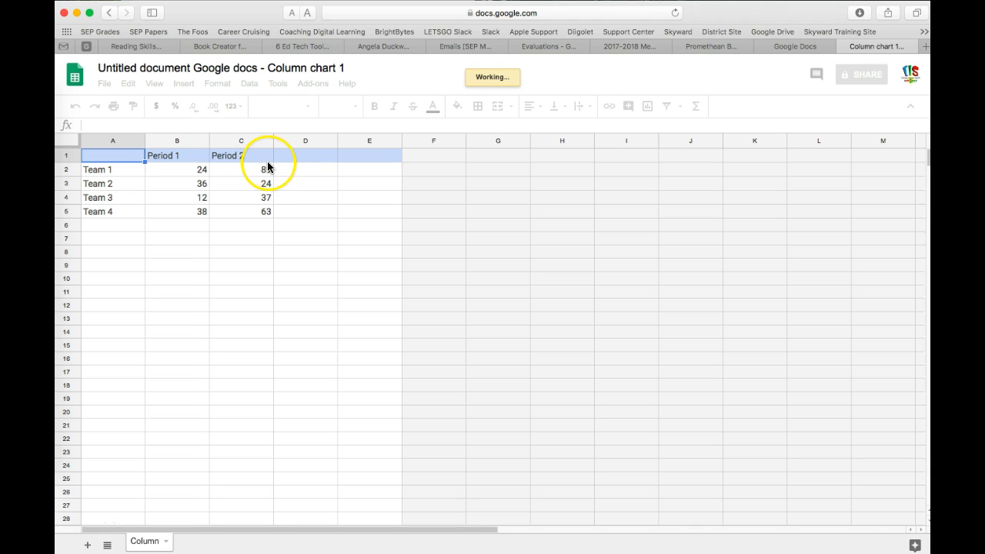
Copy the document's bowling table from the Bowler header through the Weekly Average row and paste it into the chart's spreadsheet from cell A1.
{"action": "left_click", "coordinate": [791, 48]}
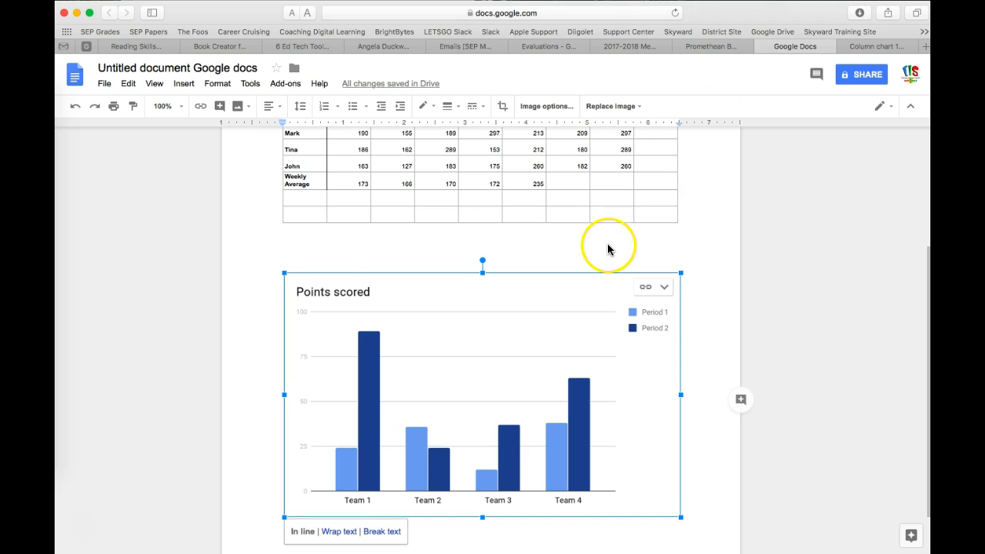
{"action": "scroll", "coordinate": [609, 249], "scroll_direction": "up", "scroll_amount": 3}
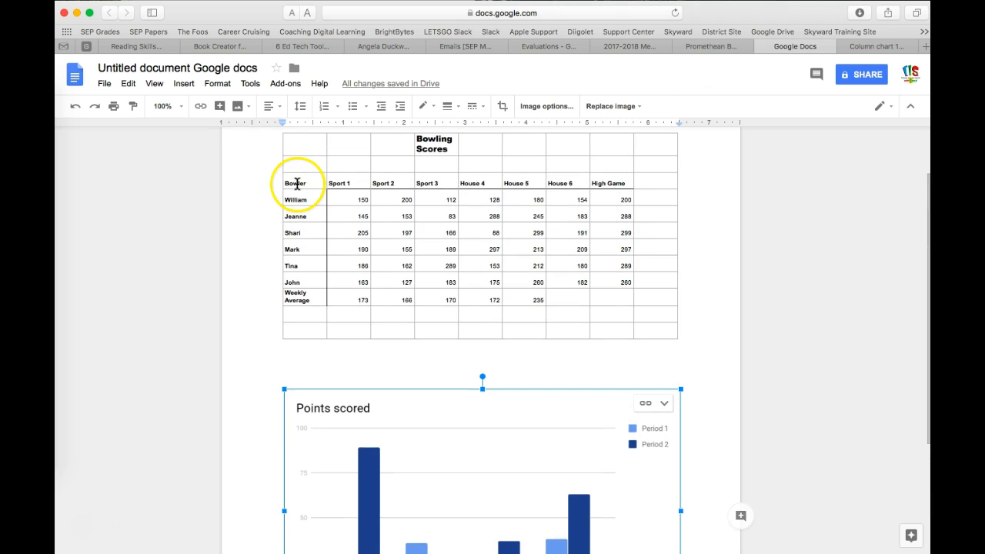
{"action": "left_click_drag", "start_coordinate": [285, 183], "coordinate": [607, 292]}
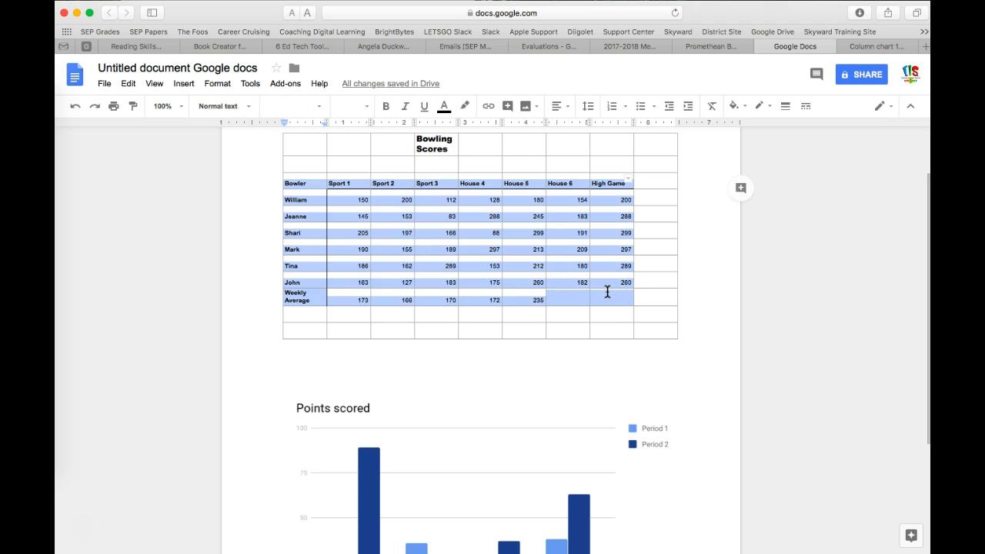
{"action": "left_click", "coordinate": [867, 48]}
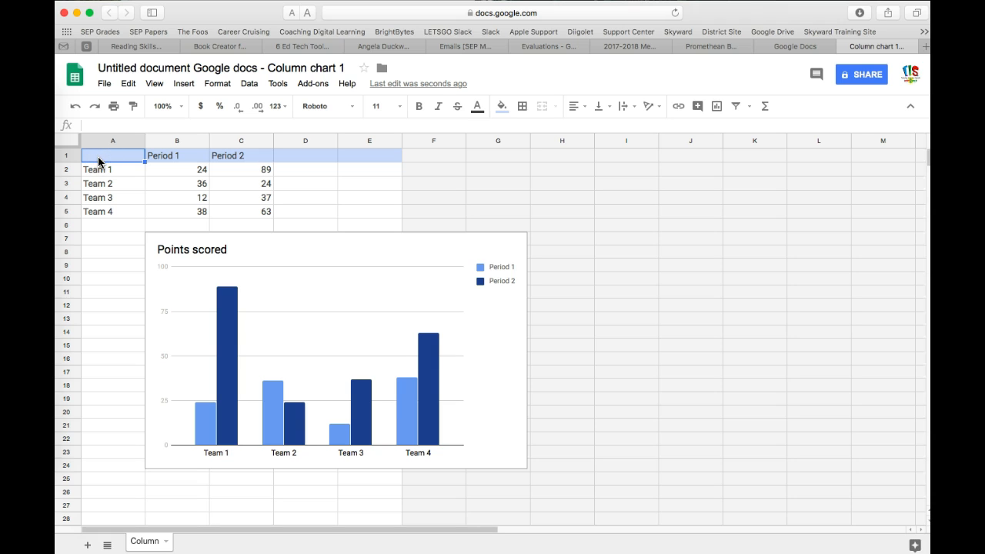
{"action": "key", "text": "super+v"}
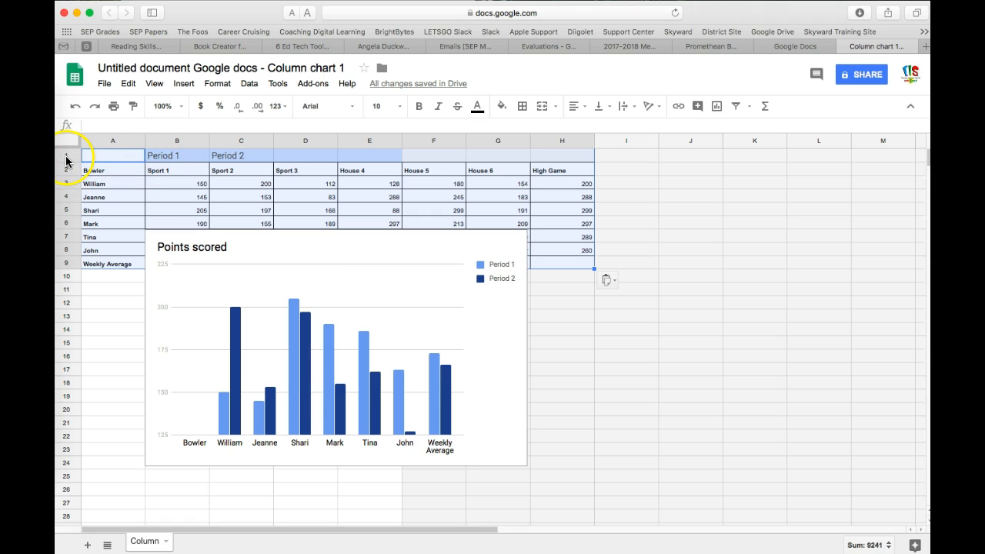
Delete row 1 with the sample Period 1 and Period 2 headings above the pasted data.
{"action": "left_click", "coordinate": [68, 155]}
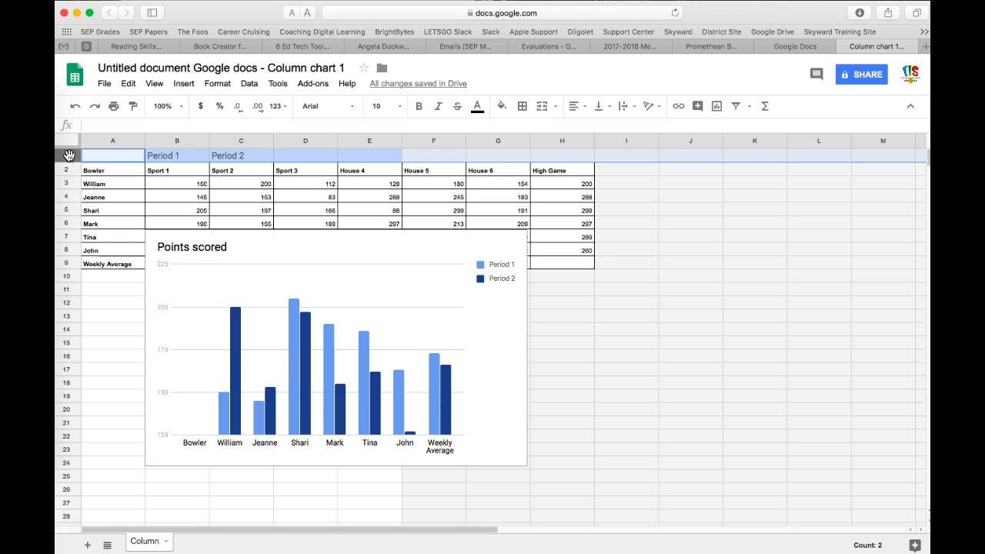
{"action": "right_click", "coordinate": [69, 156]}
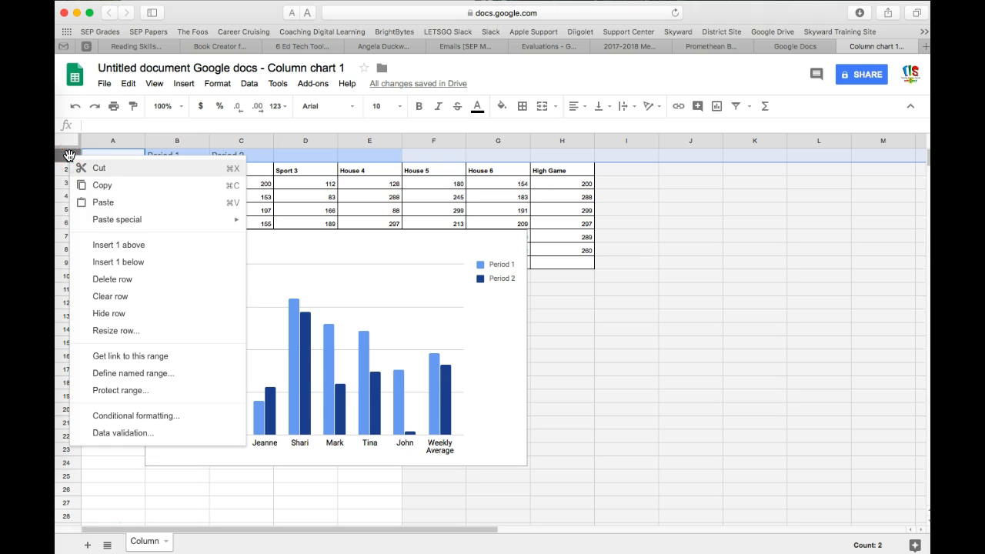
{"action": "left_click", "coordinate": [104, 279]}
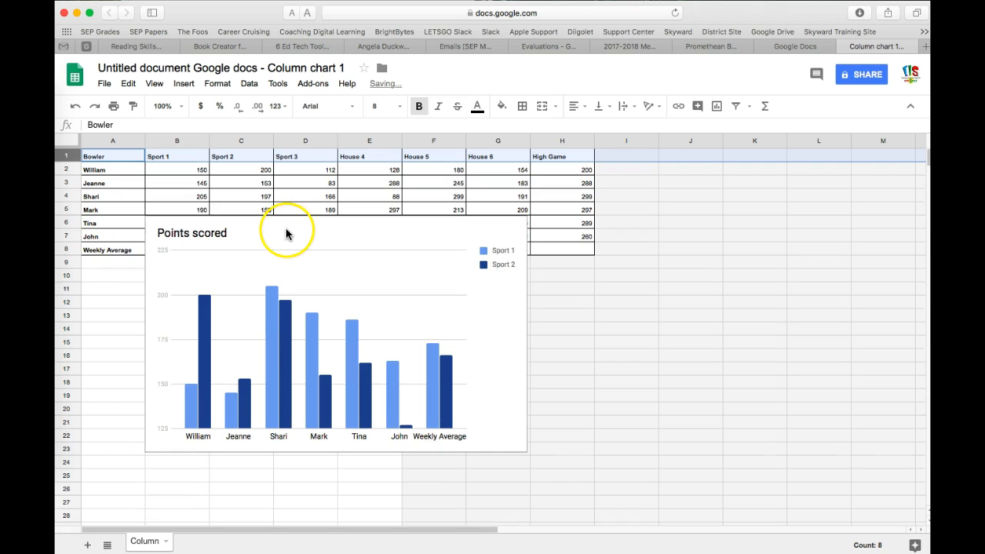
Move the Points scored chart below the pasted bowling data so it no longer covers any rows.
{"action": "left_click", "coordinate": [291, 289]}
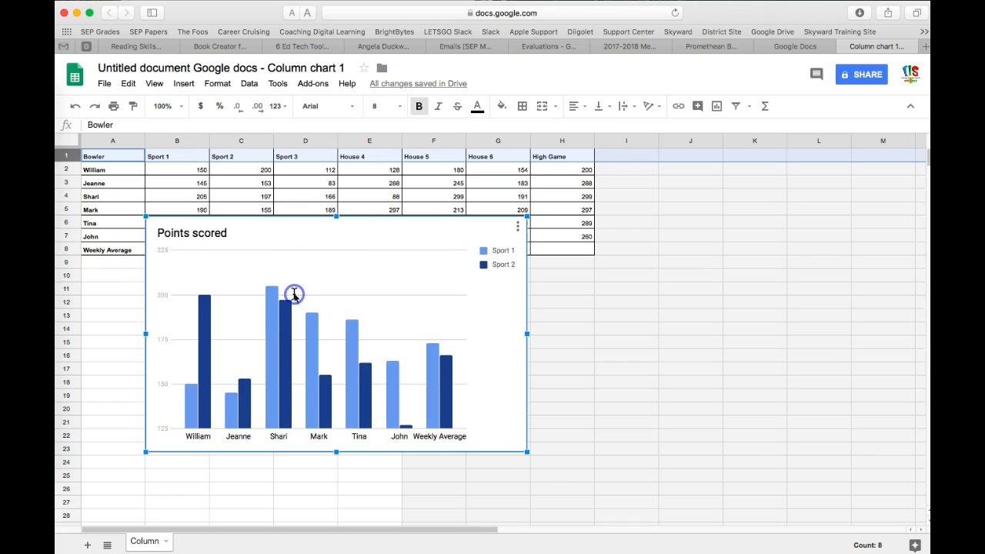
{"action": "left_click_drag", "start_coordinate": [363, 228], "coordinate": [346, 278]}
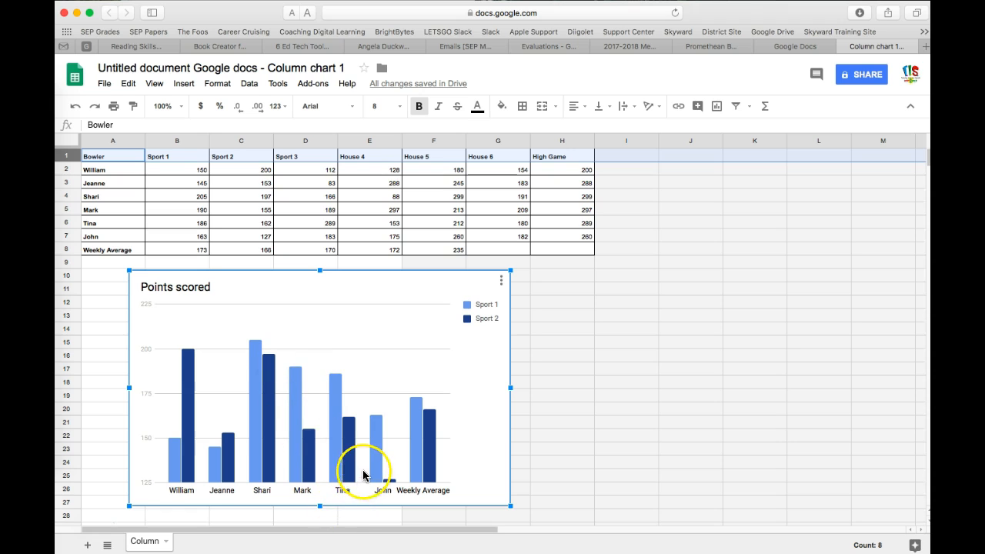
{"action": "mouse_move", "coordinate": [301, 472]}
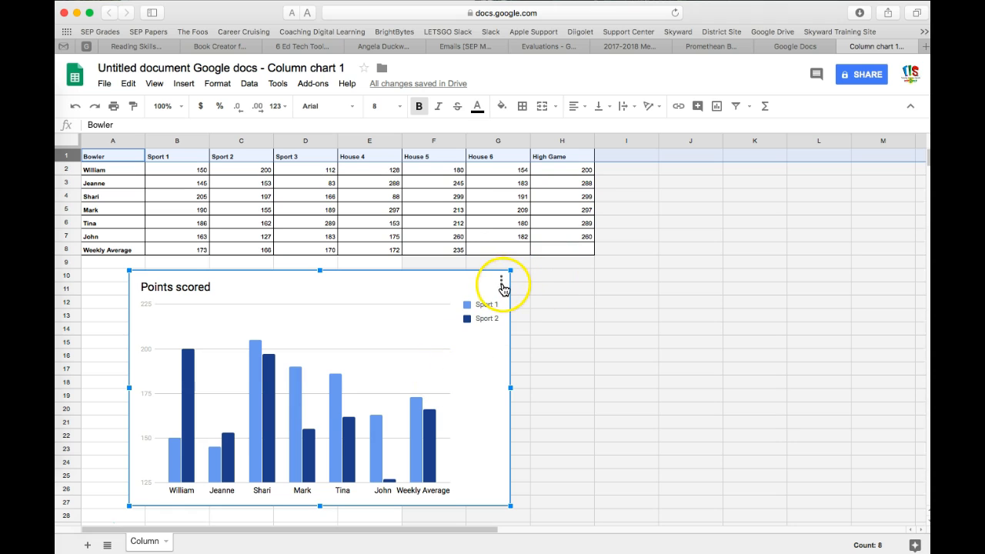
{"action": "left_click", "coordinate": [570, 313]}
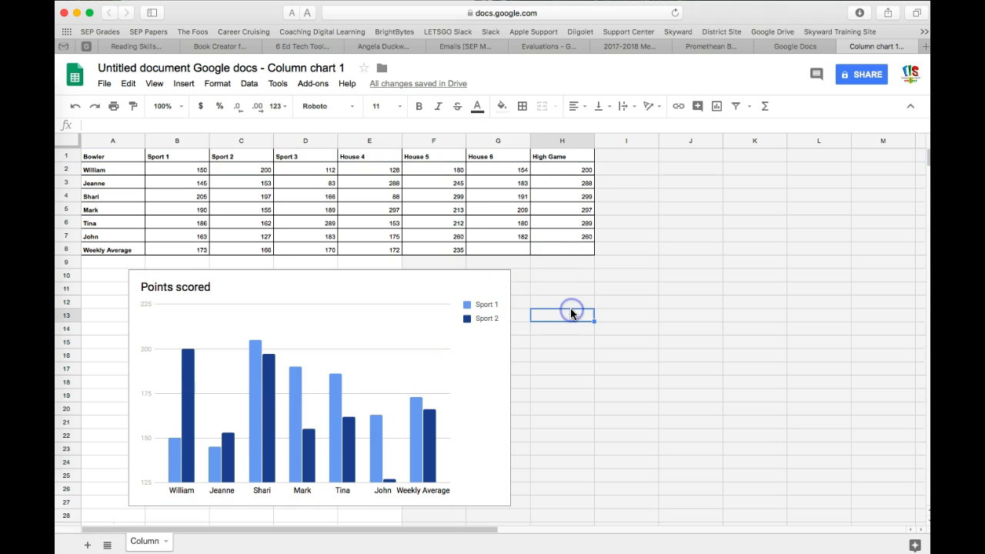
Open the Points scored chart for editing and set its data range to A1:H8.
{"action": "left_click", "coordinate": [487, 290]}
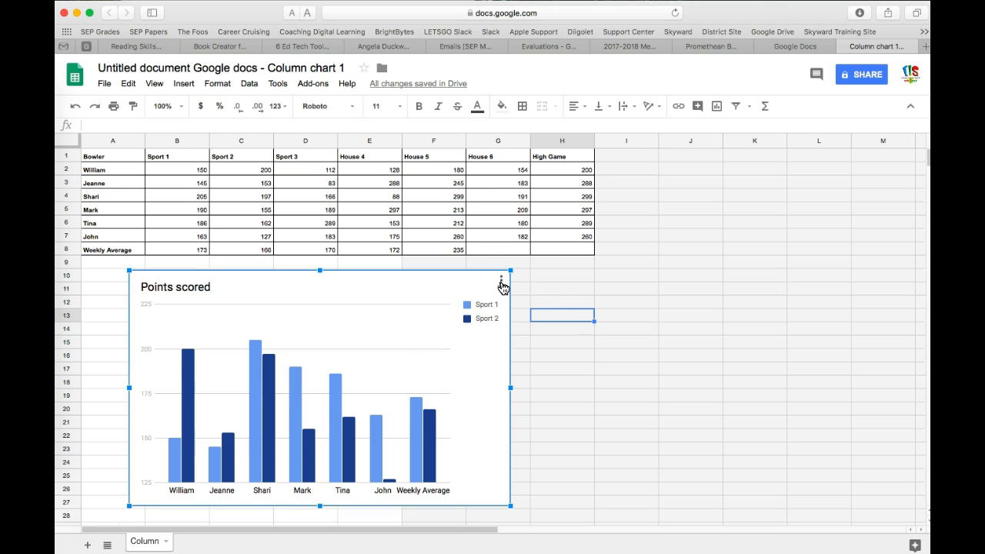
{"action": "left_click", "coordinate": [501, 282]}
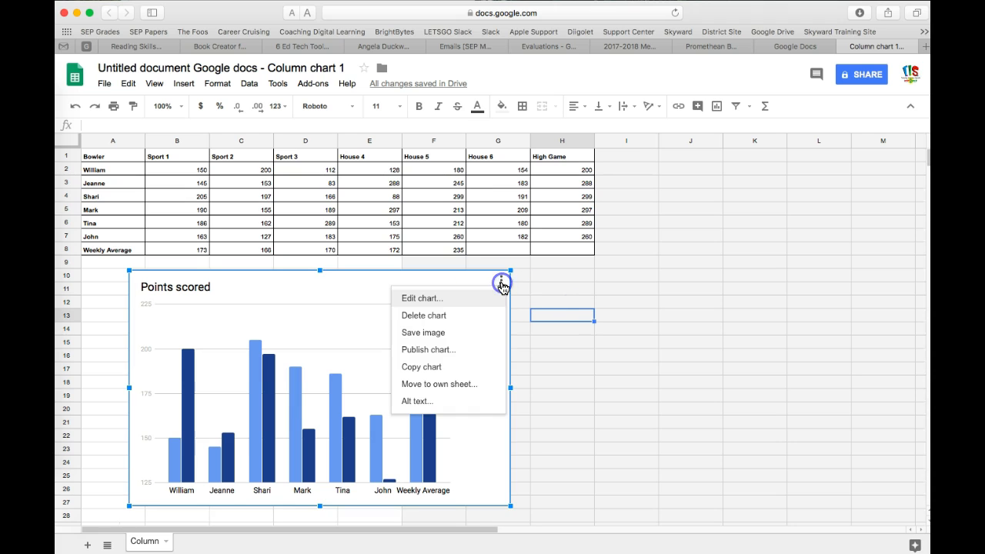
{"action": "left_click", "coordinate": [432, 306]}
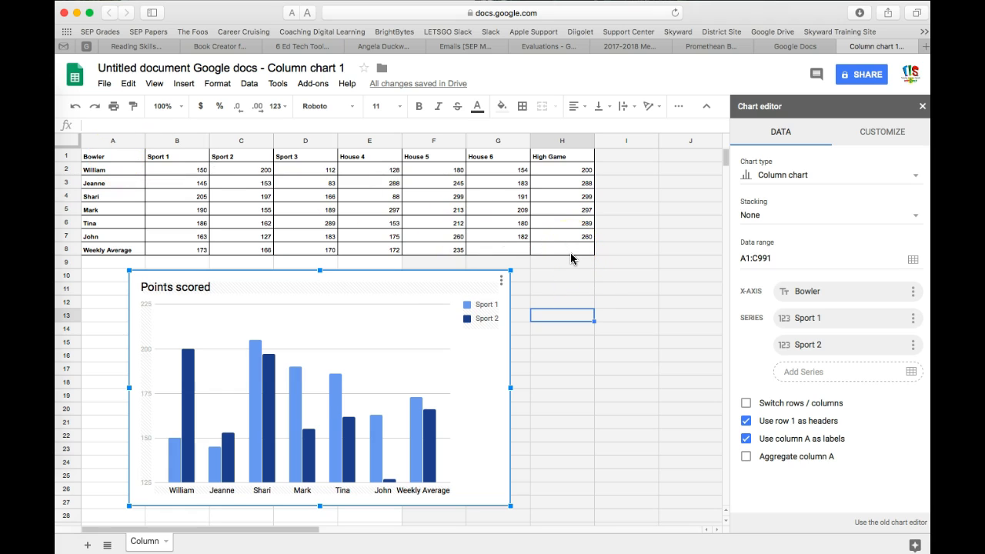
{"action": "left_click", "coordinate": [772, 259]}
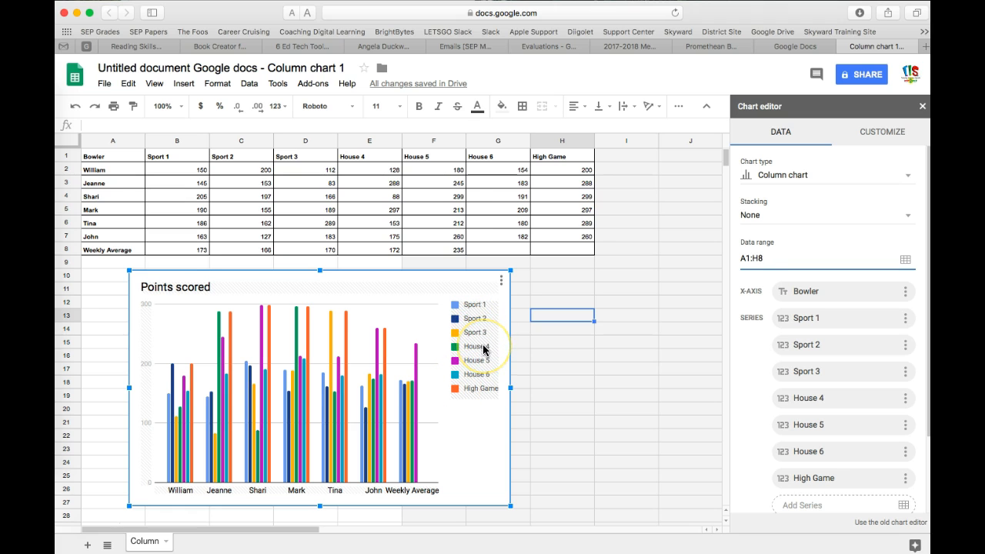
Switch the chart's rows and columns so each bowler becomes a series.
{"action": "scroll", "coordinate": [484, 351], "scroll_direction": "down", "scroll_amount": 1}
{"action": "scroll", "coordinate": [484, 350], "scroll_direction": "up", "scroll_amount": 1}
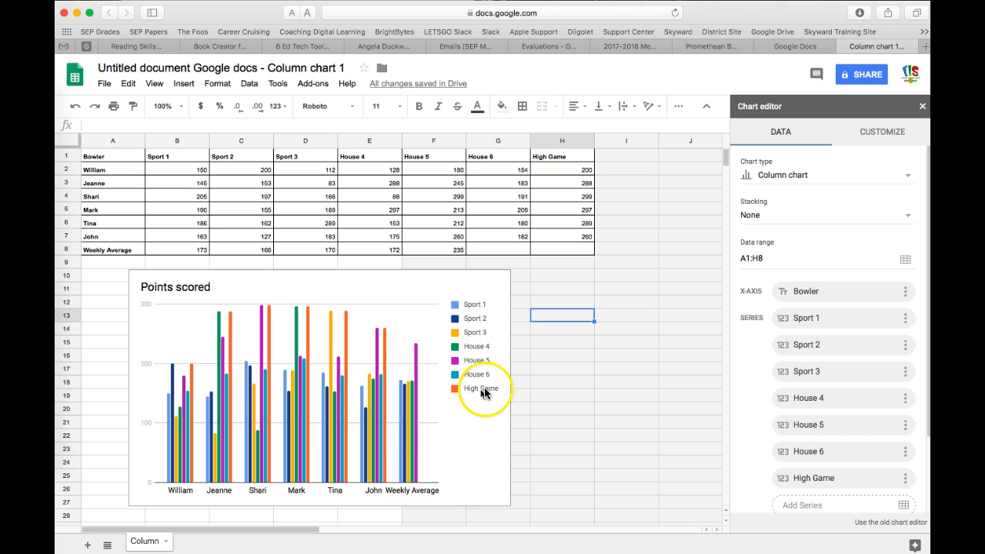
{"action": "scroll", "coordinate": [835, 440], "scroll_direction": "down", "scroll_amount": 3}
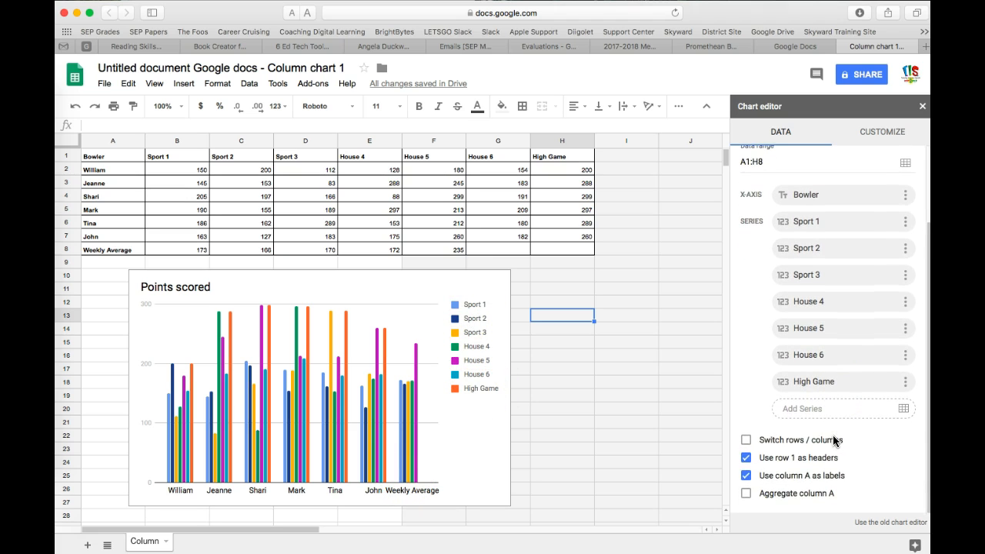
{"action": "left_click", "coordinate": [745, 441]}
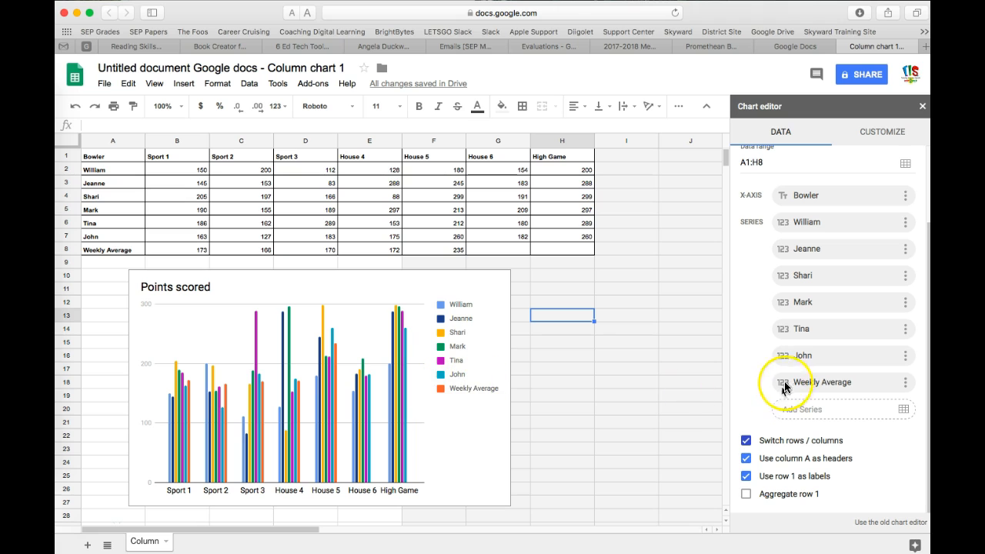
Remove the Weekly Average series from the chart.
{"action": "scroll", "coordinate": [767, 377], "scroll_direction": "up", "scroll_amount": 3}
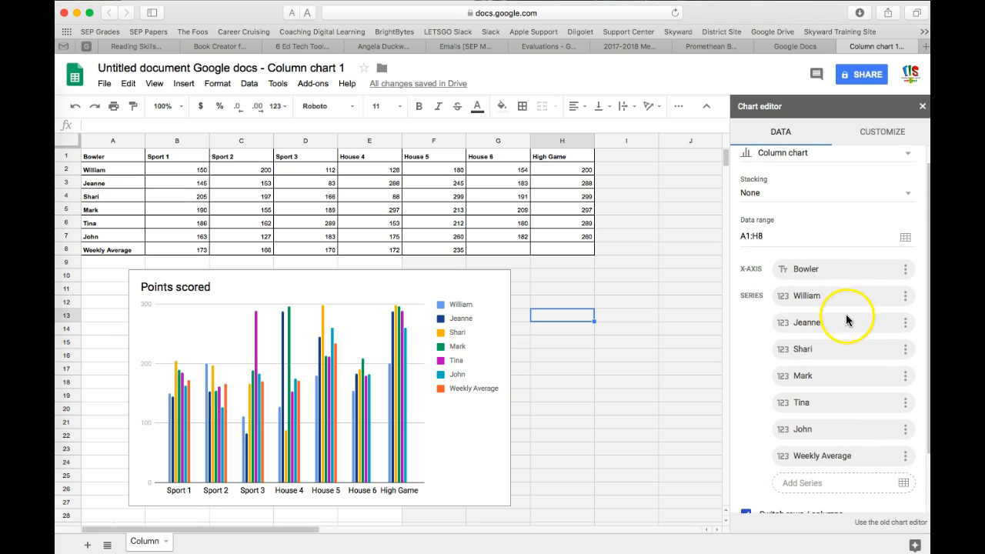
{"action": "scroll", "coordinate": [844, 348], "scroll_direction": "down", "scroll_amount": 2}
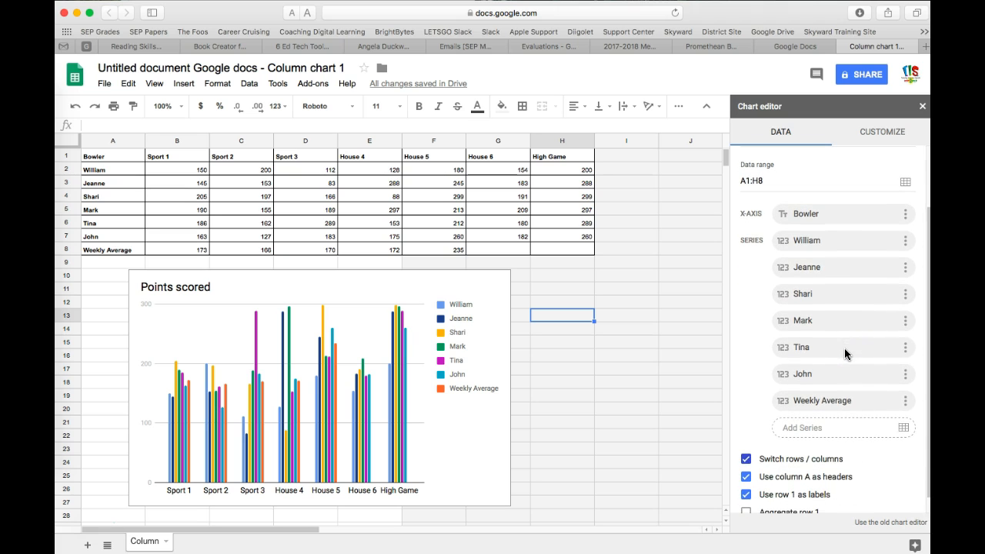
{"action": "left_click", "coordinate": [907, 404]}
{"action": "left_click", "coordinate": [858, 437]}
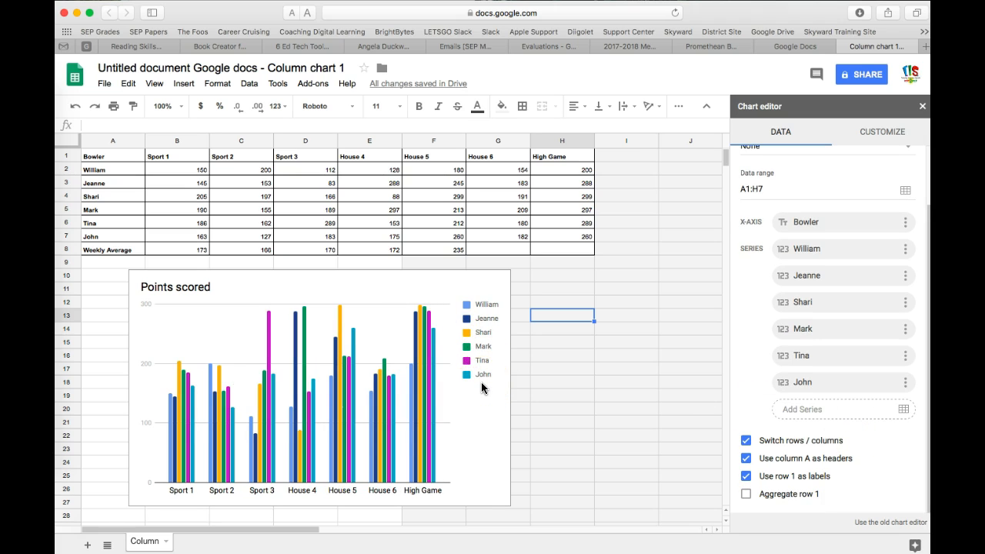
Set the first bowler series' data to A2:G2, leaving out the High Game column.
{"action": "left_click", "coordinate": [906, 254]}
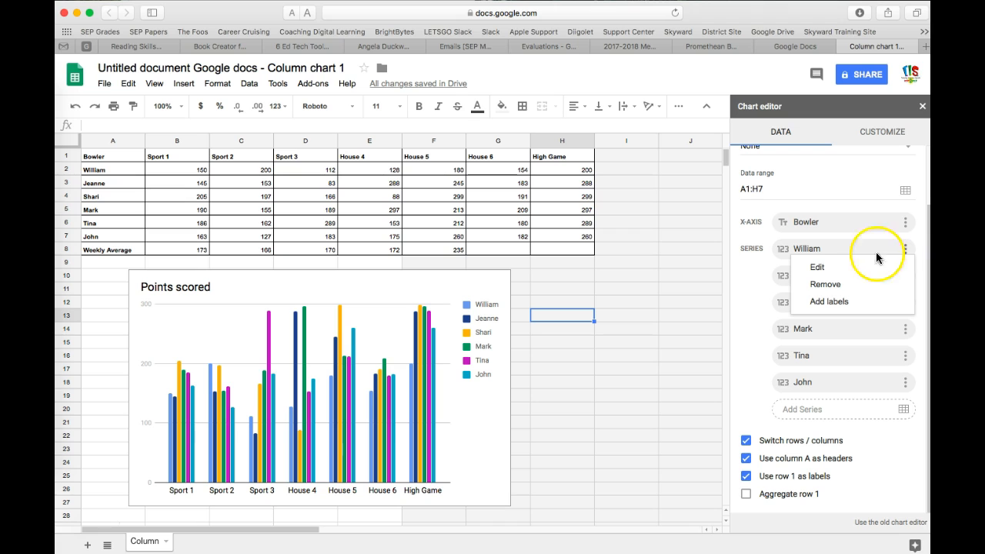
{"action": "left_click", "coordinate": [816, 268]}
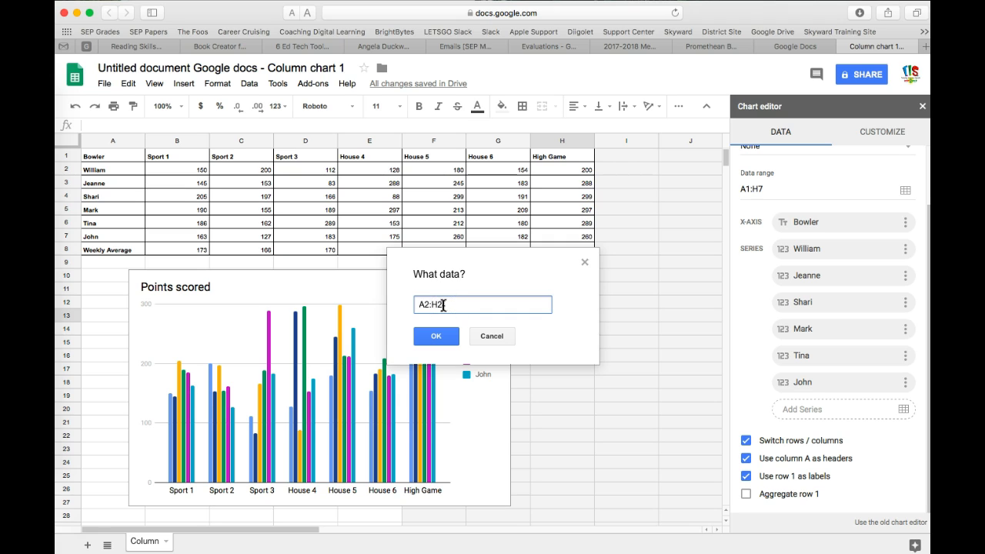
{"action": "key", "text": "BackSpace"}
{"action": "type", "text": "G"}
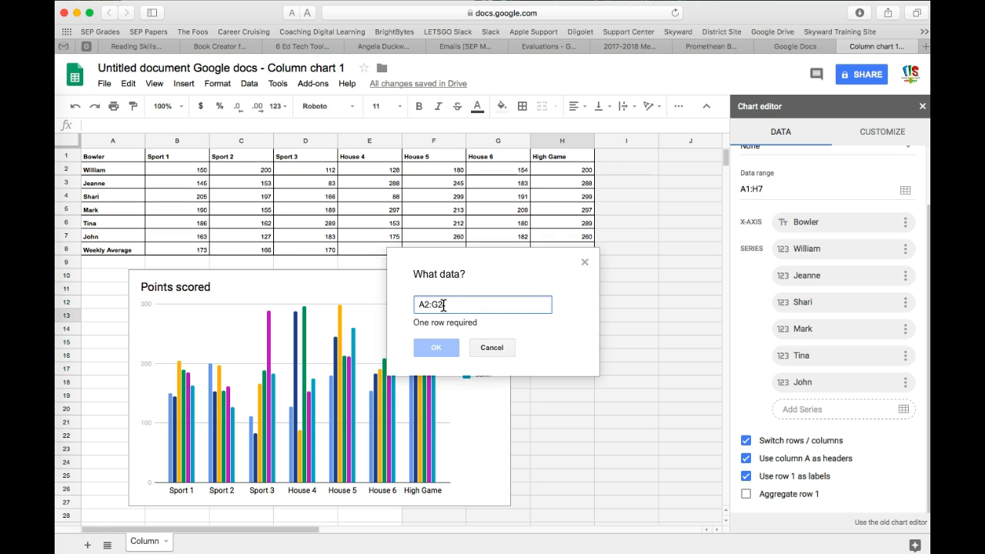
{"action": "left_click", "coordinate": [444, 347]}
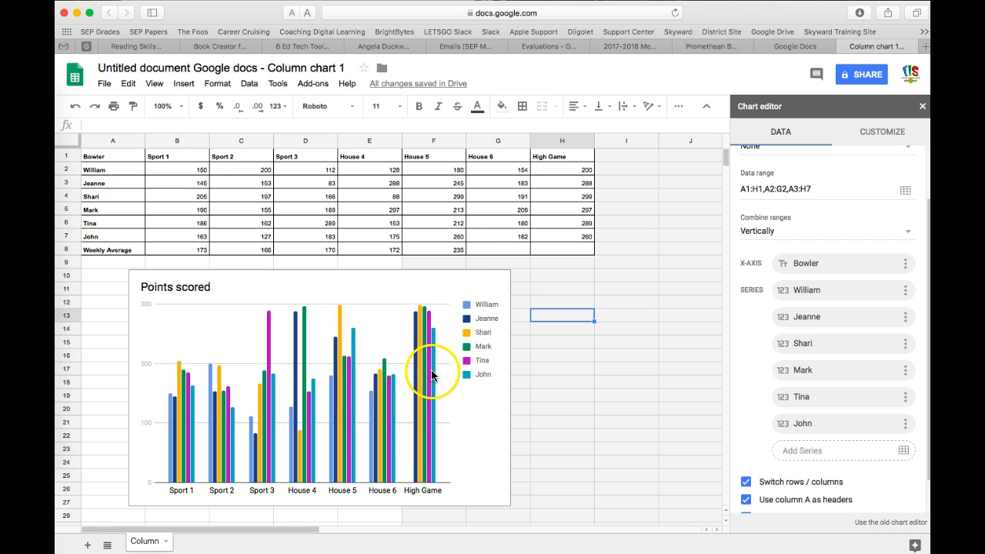
Set the second bowler series' data to A3:G3 to exclude its High Game value.
{"action": "left_click", "coordinate": [822, 319]}
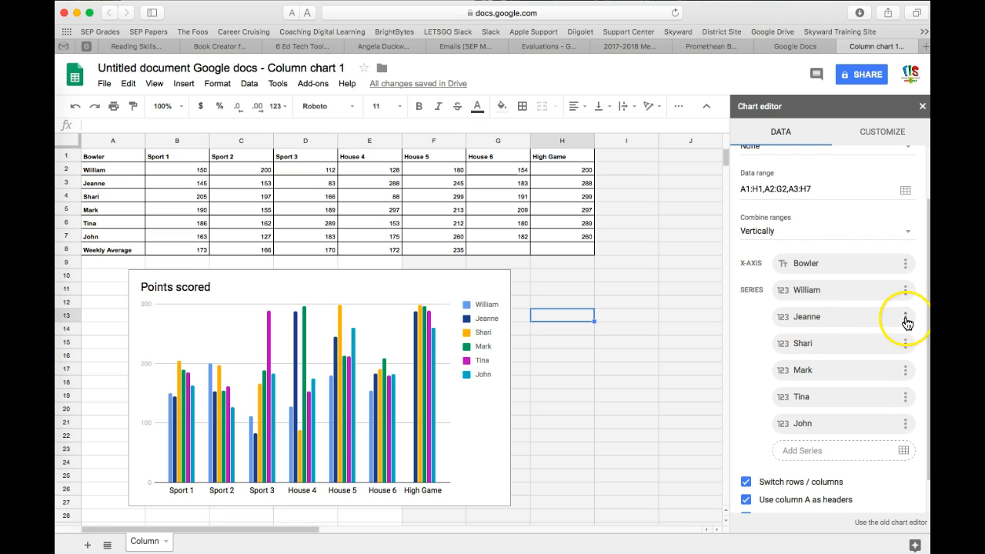
{"action": "left_click", "coordinate": [906, 319]}
{"action": "left_click", "coordinate": [837, 333]}
{"action": "left_click", "coordinate": [442, 306]}
{"action": "key", "text": "BackSpace"}
{"action": "key", "text": "BackSpace"}
{"action": "type", "text": "G3"}
{"action": "left_click", "coordinate": [435, 336]}
Limit the third bowler series to the range A4:G4.
{"action": "left_click", "coordinate": [906, 344]}
{"action": "left_click", "coordinate": [845, 360]}
{"action": "left_click", "coordinate": [447, 305]}
{"action": "key", "text": "BackSpace"}
{"action": "key", "text": "BackSpace"}
{"action": "type", "text": "G4"}
{"action": "left_click", "coordinate": [435, 337]}
Limit the fourth bowler series to the range A5:G5, without the High Game column.
{"action": "left_click", "coordinate": [906, 371]}
{"action": "left_click", "coordinate": [845, 385]}
{"action": "left_click", "coordinate": [445, 303]}
{"action": "key", "text": "BackSpace"}
{"action": "key", "text": "BackSpace"}
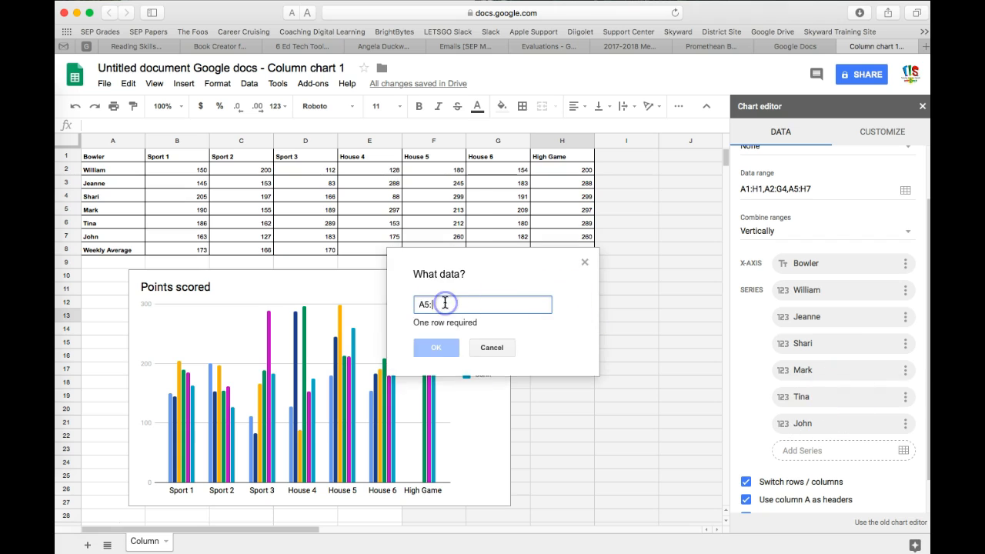
{"action": "type", "text": "G5"}
{"action": "key", "text": "Return"}
Change the fifth bowler series' data range to A6:G6.
{"action": "left_click", "coordinate": [906, 396]}
{"action": "left_click", "coordinate": [824, 408]}
{"action": "key", "text": "BackSpace"}
{"action": "key", "text": "BackSpace"}
{"action": "type", "text": "G6"}
{"action": "key", "text": "Return"}
Change the sixth and last bowler series' data range to A7:G7.
{"action": "left_click", "coordinate": [906, 423]}
{"action": "left_click", "coordinate": [846, 439]}
{"action": "left_click", "coordinate": [546, 305]}
{"action": "key", "text": "BackSpace"}
{"action": "key", "text": "BackSpace"}
{"action": "type", "text": "G7"}
{"action": "key", "text": "Return"}
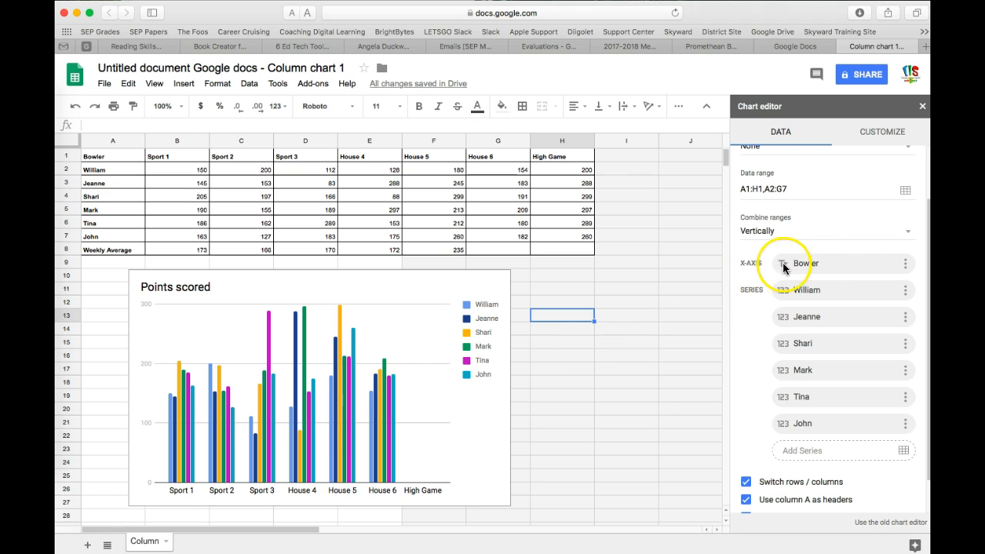
Limit the chart's X-axis range to A1:G1, leaving out the High Game column.
{"action": "left_click", "coordinate": [906, 263]}
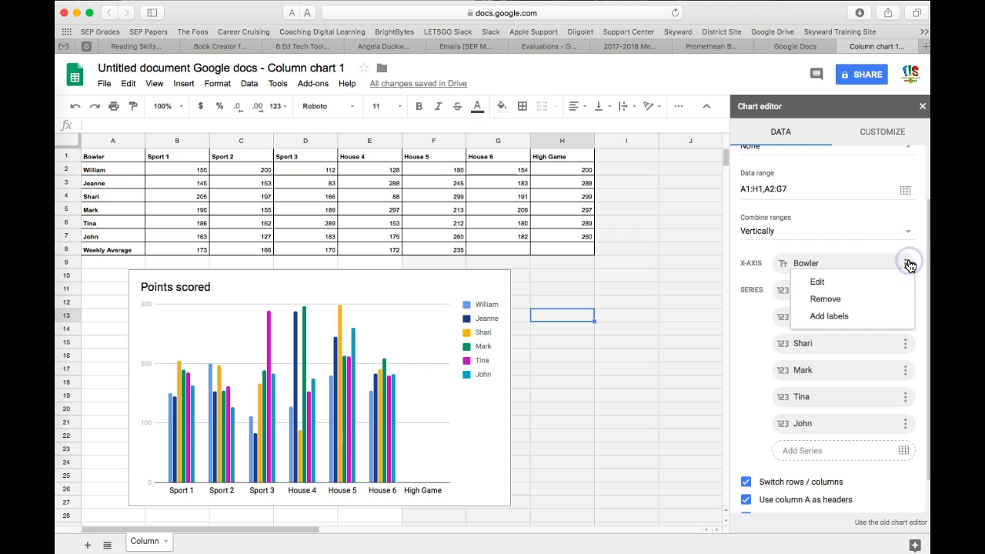
{"action": "left_click", "coordinate": [842, 285]}
{"action": "left_click", "coordinate": [506, 335]}
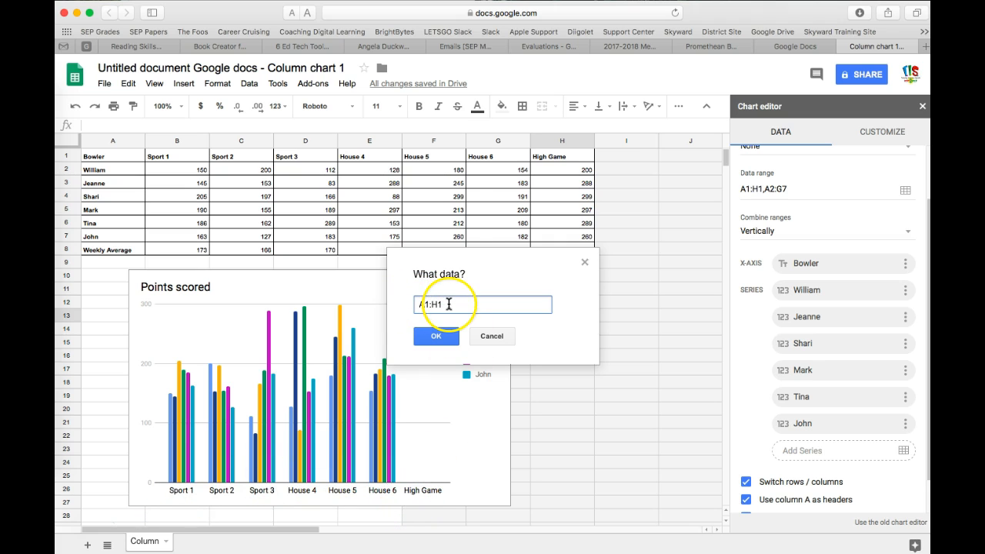
{"action": "key", "text": "BackSpace"}
{"action": "key", "text": "BackSpace"}
{"action": "type", "text": "G7"}
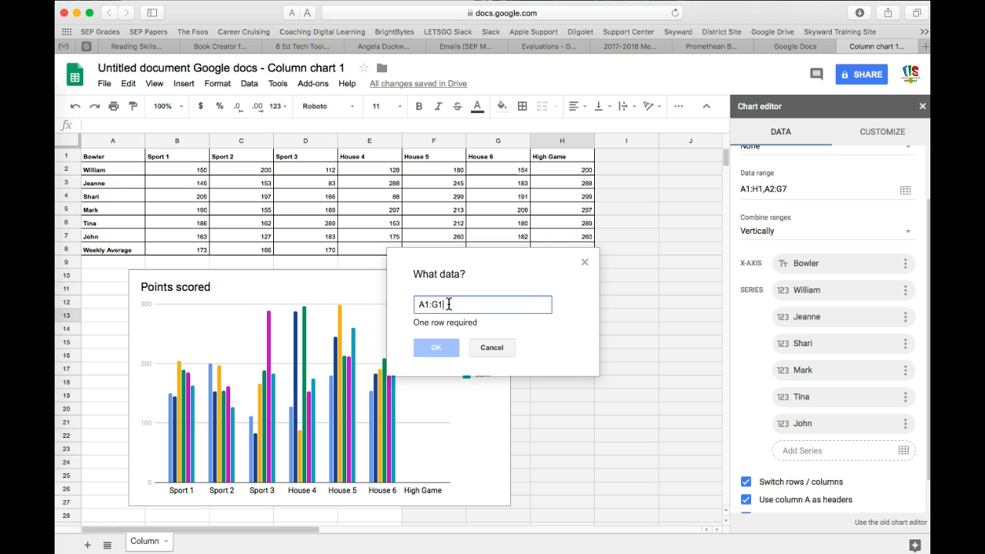
{"action": "key", "text": "Return"}
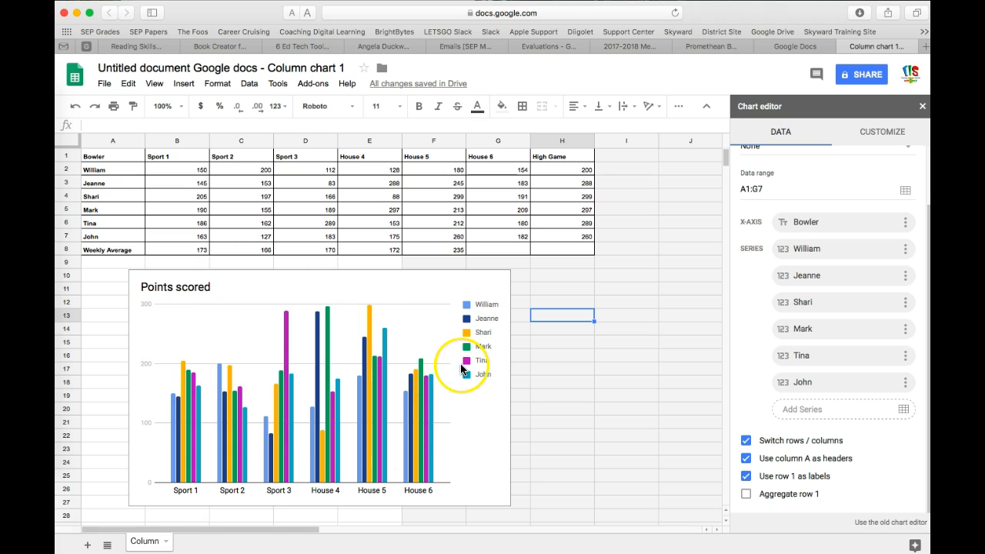
Change the chart title to "Bowling Scores Based on Lane Oil Patterns".
{"action": "left_click", "coordinate": [887, 135]}
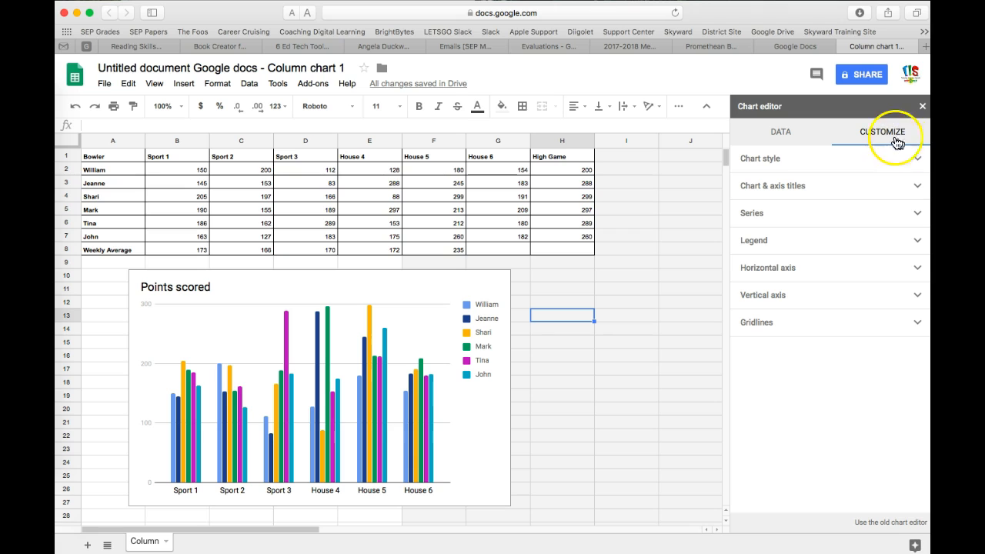
{"action": "left_click", "coordinate": [917, 162]}
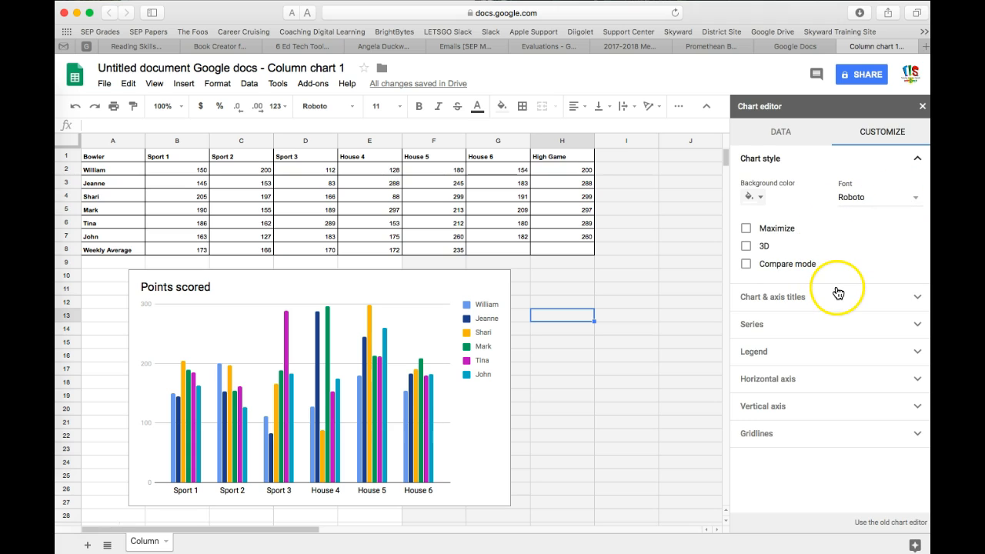
{"action": "left_click", "coordinate": [917, 298]}
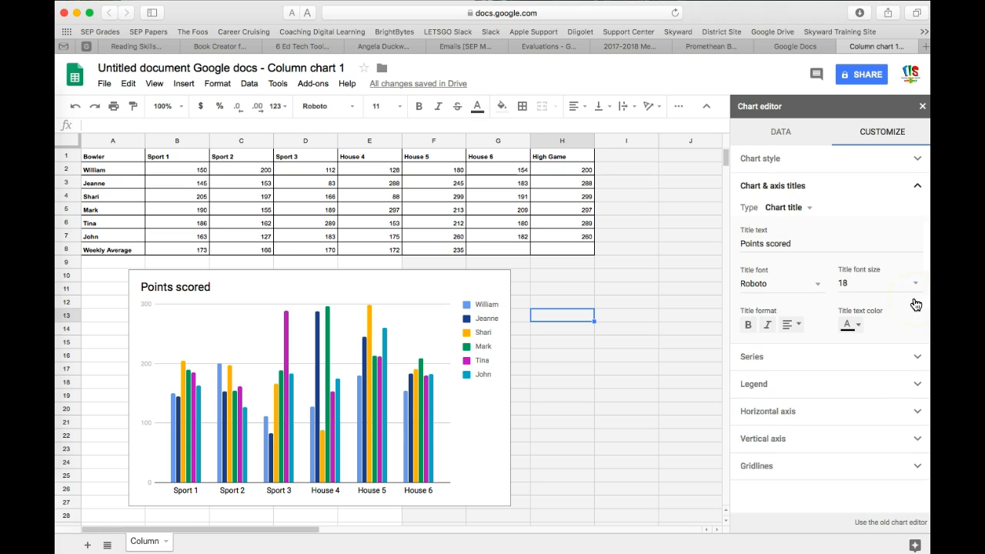
{"action": "left_click_drag", "start_coordinate": [801, 243], "coordinate": [739, 244]}
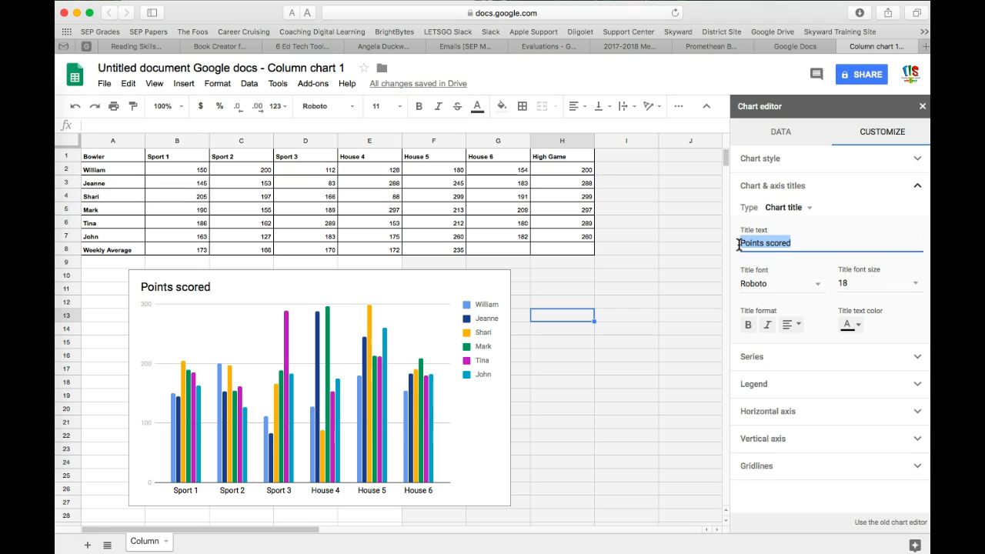
{"action": "type", "text": "Bowling Scores"}
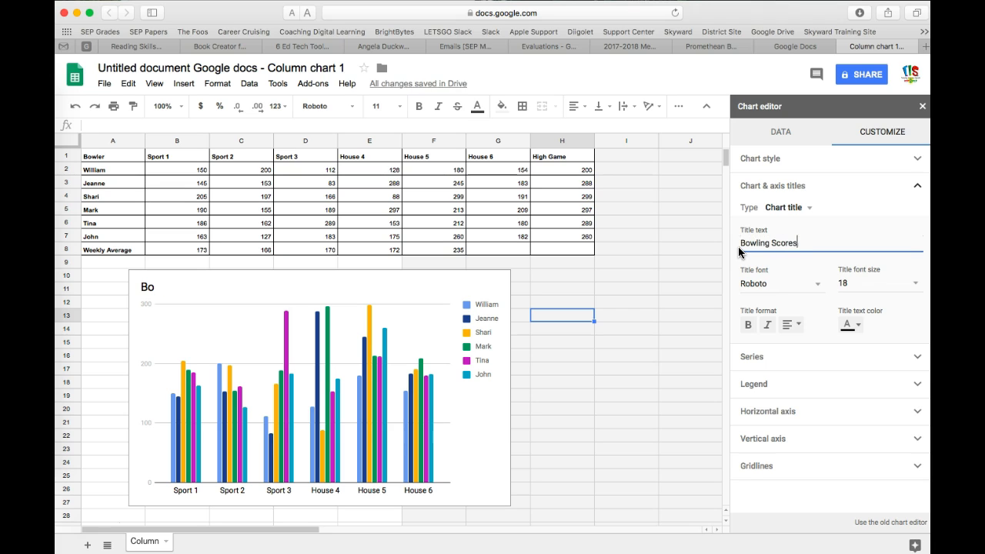
{"action": "type", "text": " Based on Lane Oil Patterns"}
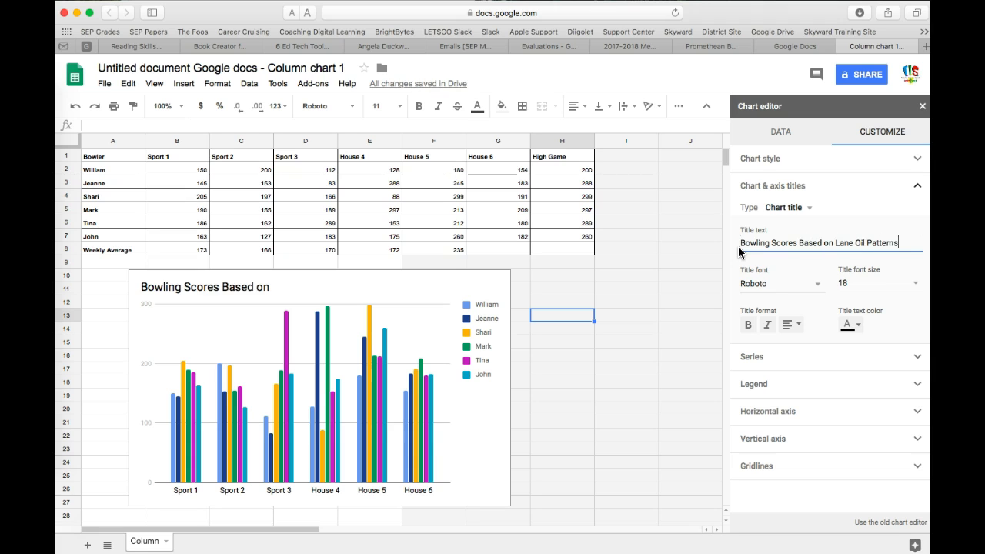
{"action": "left_click", "coordinate": [739, 274]}
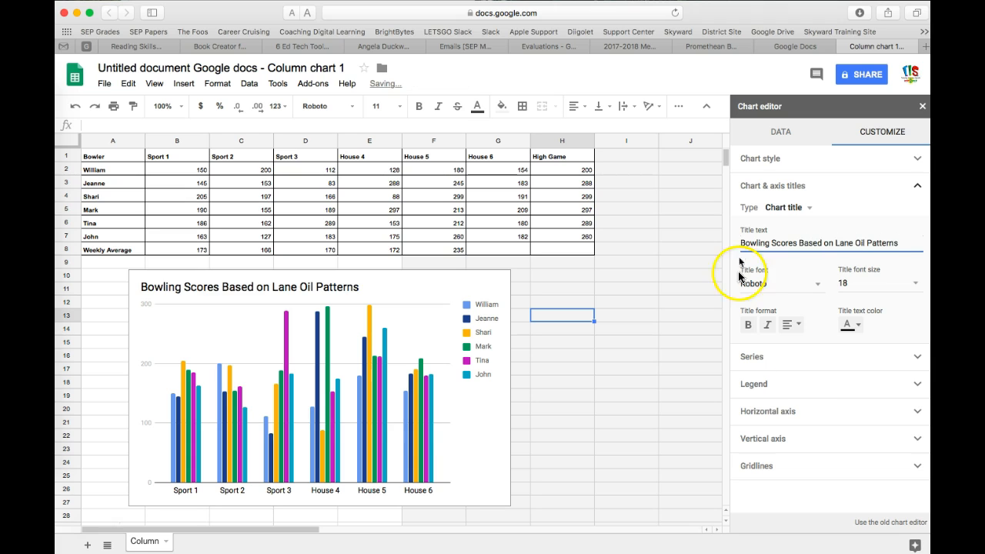
Add the horizontal axis title "Oil Patterns" to the chart.
{"action": "left_click", "coordinate": [805, 208]}
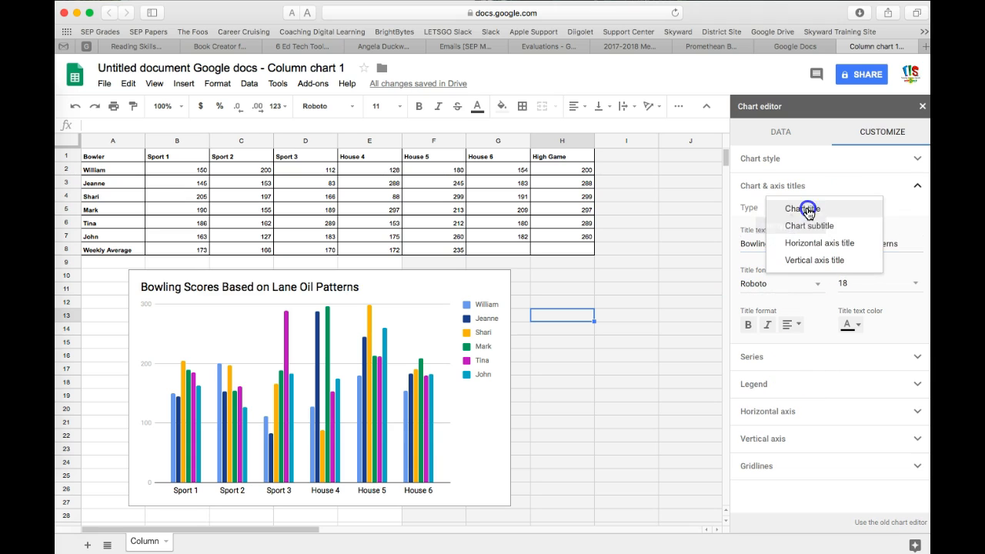
{"action": "left_click", "coordinate": [797, 245]}
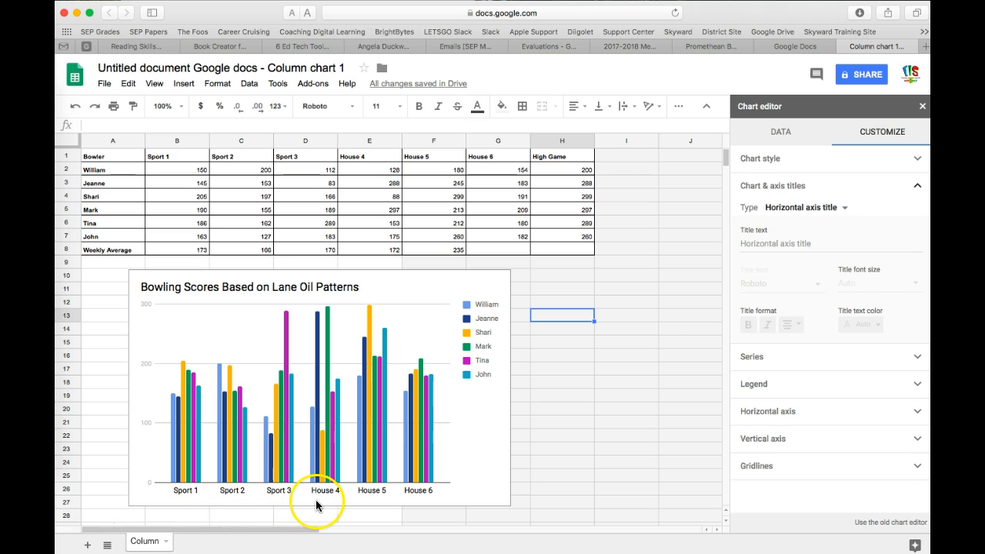
{"action": "left_click", "coordinate": [744, 246]}
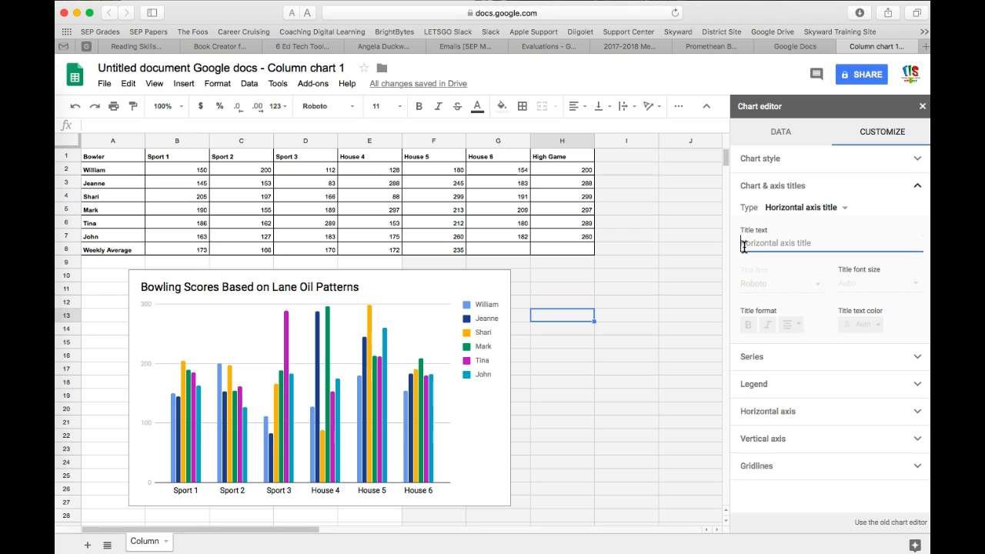
{"action": "type", "text": "G"}
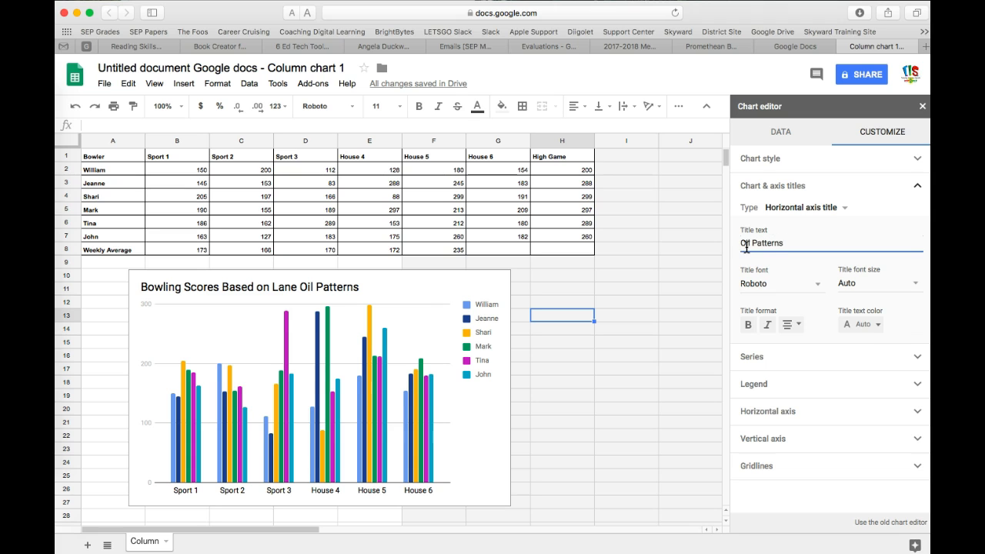
Give the chart's vertical axis the title "Bowling Scores".
{"action": "left_click", "coordinate": [843, 215]}
{"action": "left_click", "coordinate": [836, 228]}
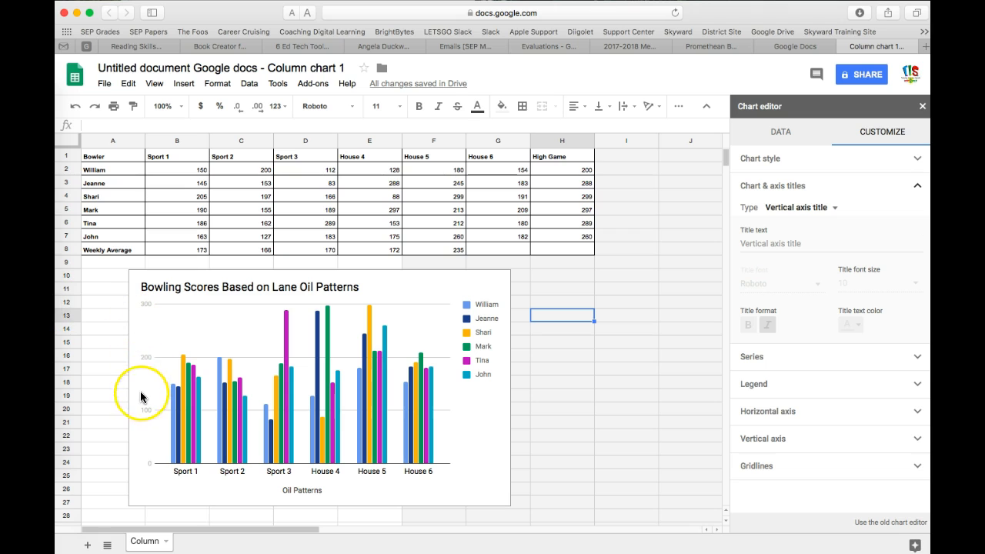
{"action": "left_click", "coordinate": [755, 245]}
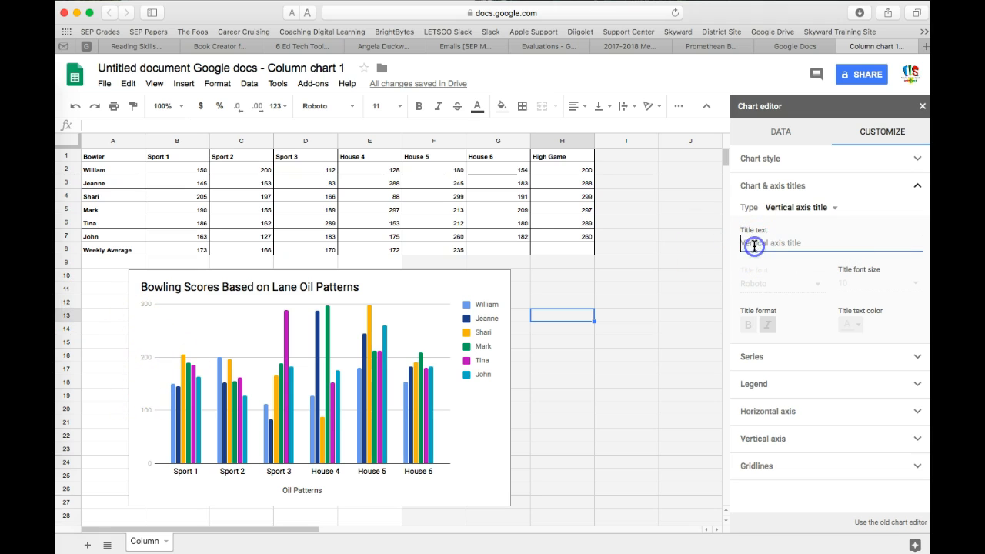
{"action": "type", "text": "Bowling Scores"}
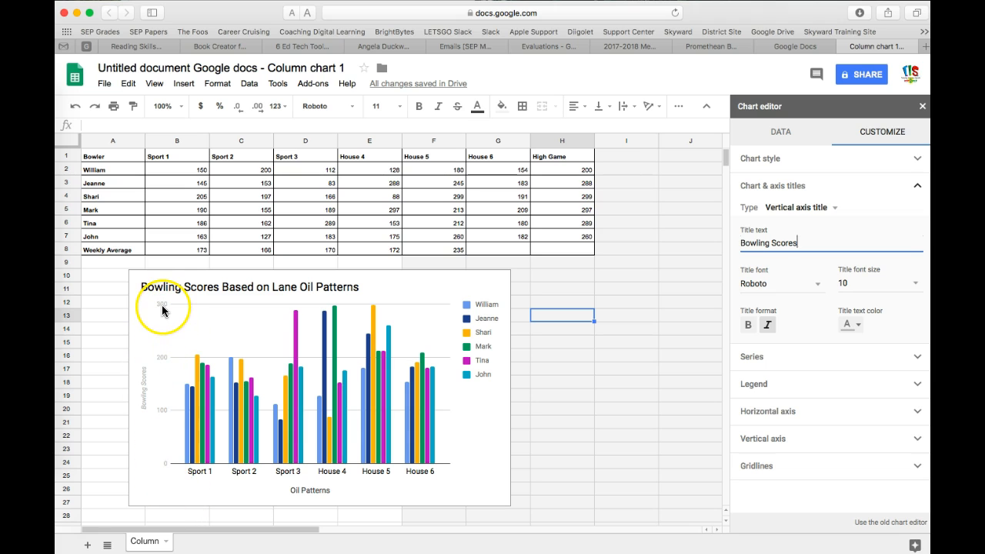
Try data labels on all of the chart's series and turn them off again.
{"action": "left_click", "coordinate": [916, 357]}
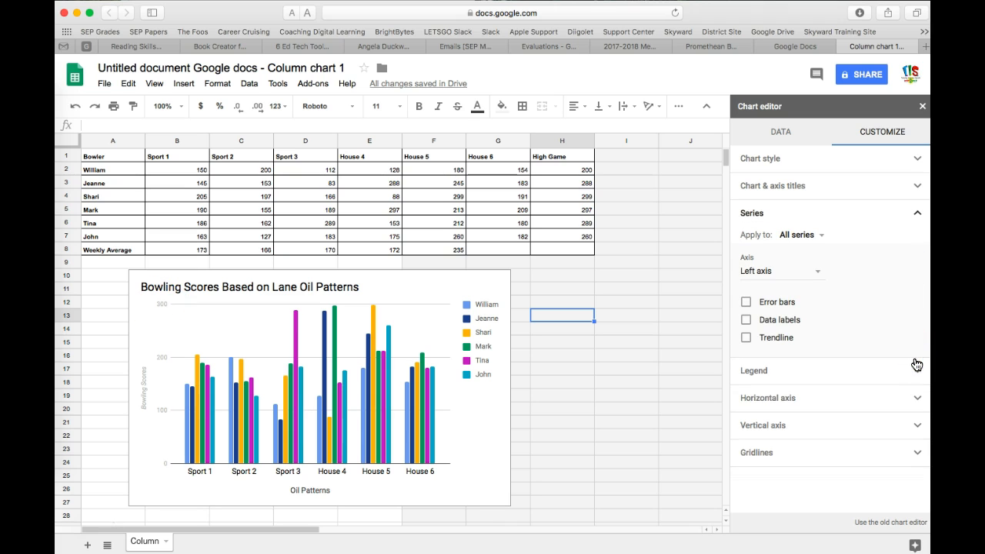
{"action": "left_click", "coordinate": [801, 235]}
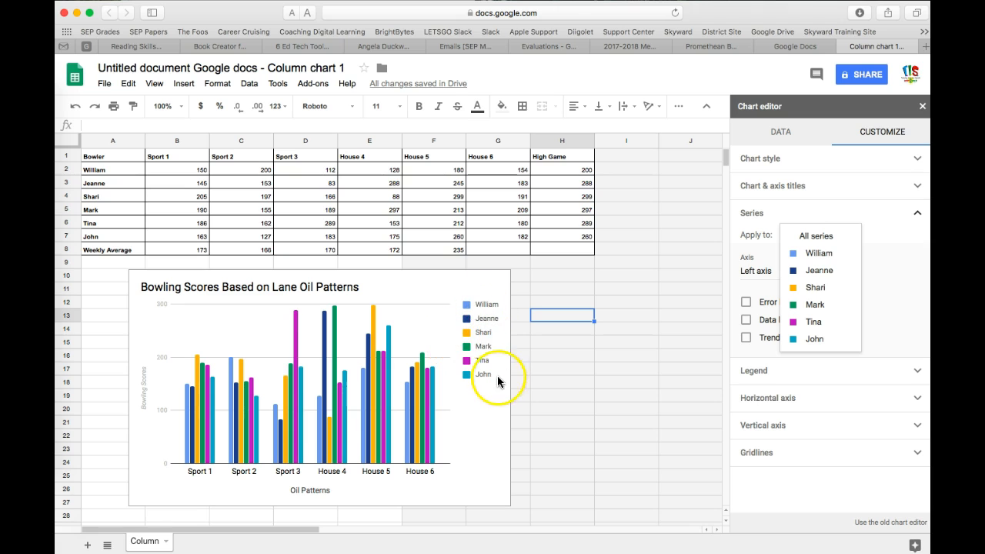
{"action": "left_click", "coordinate": [911, 323]}
{"action": "left_click", "coordinate": [746, 320]}
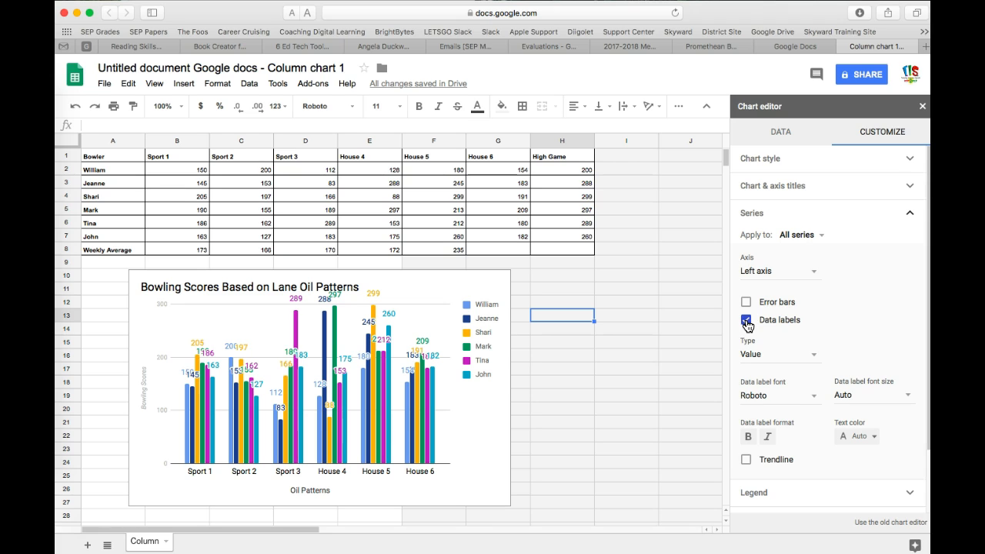
{"action": "left_click", "coordinate": [746, 321]}
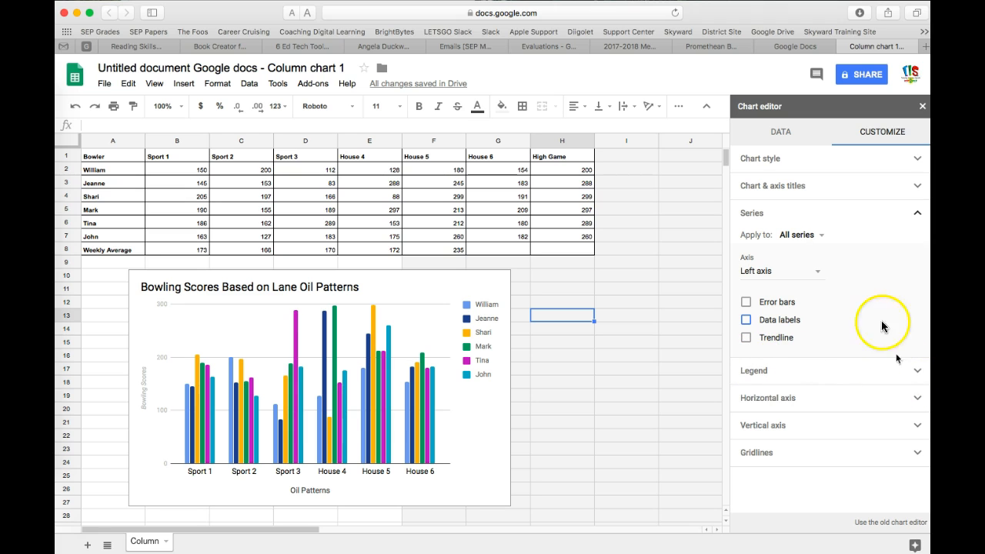
Change the color of the first bowler's series to red.
{"action": "left_click", "coordinate": [821, 236]}
{"action": "left_click", "coordinate": [817, 257]}
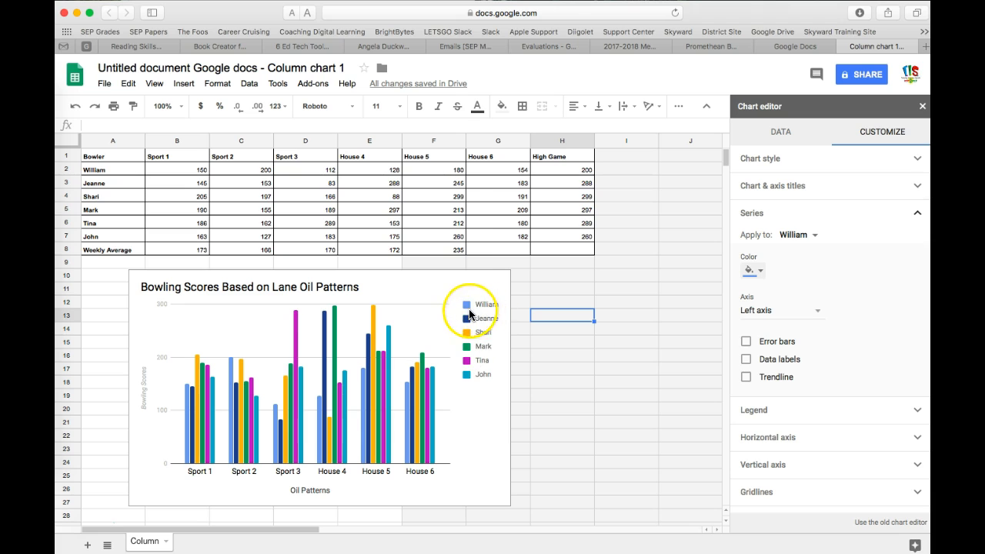
{"action": "left_click", "coordinate": [760, 270]}
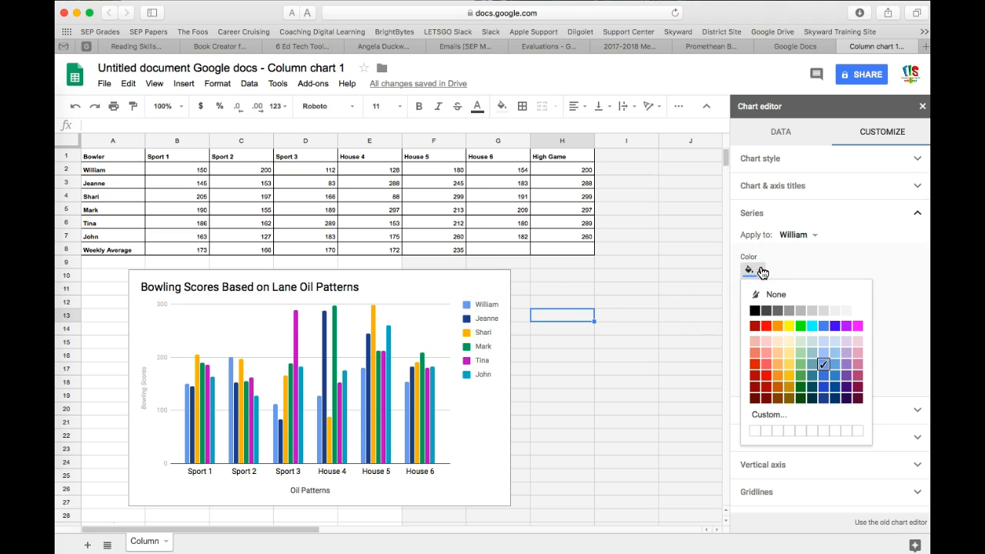
{"action": "left_click", "coordinate": [767, 326]}
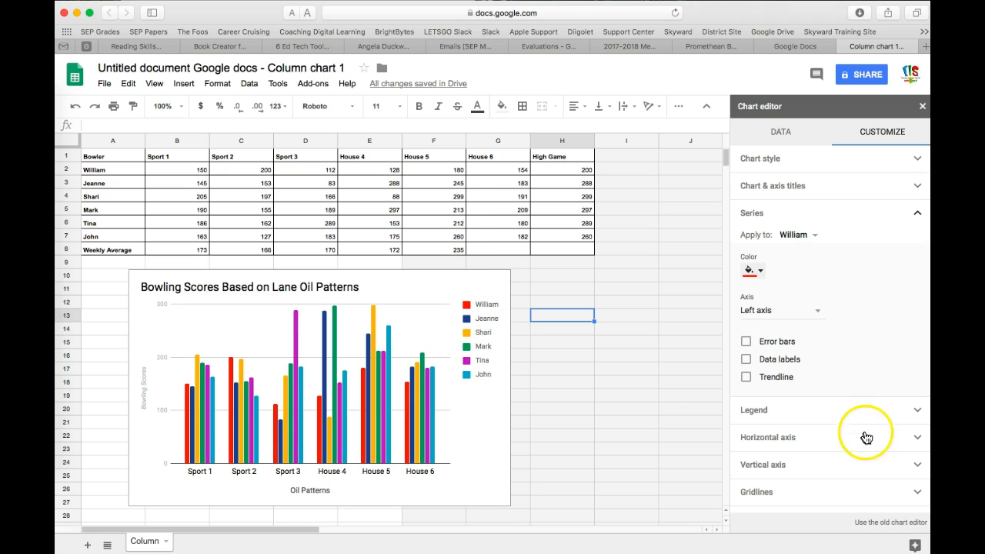
Set the chart legend's position to Top.
{"action": "left_click", "coordinate": [919, 411]}
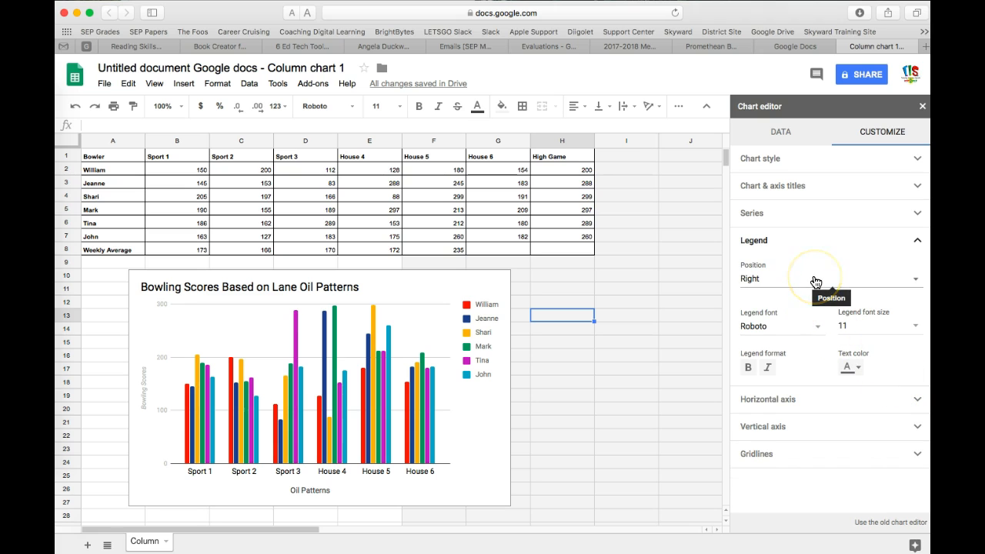
{"action": "left_click", "coordinate": [916, 284]}
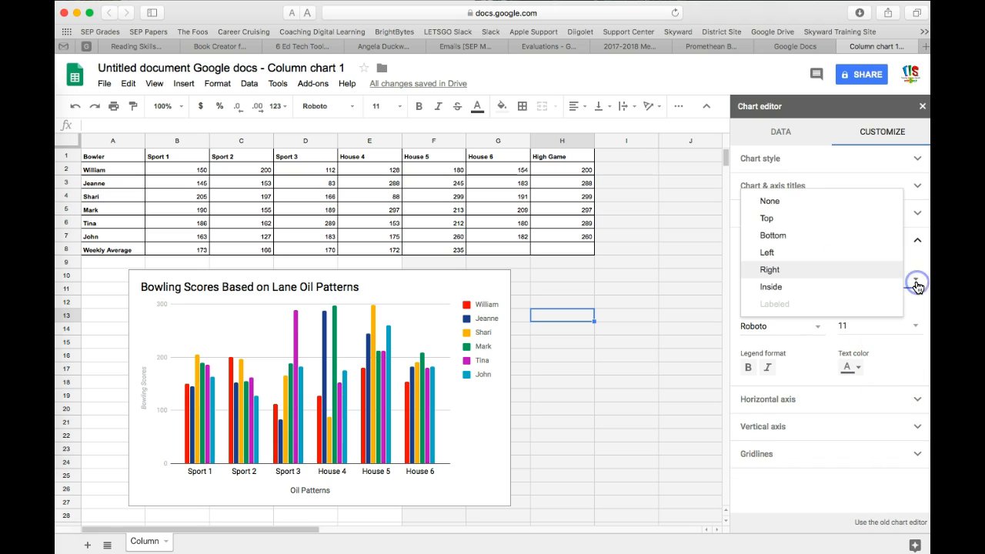
{"action": "left_click", "coordinate": [798, 221]}
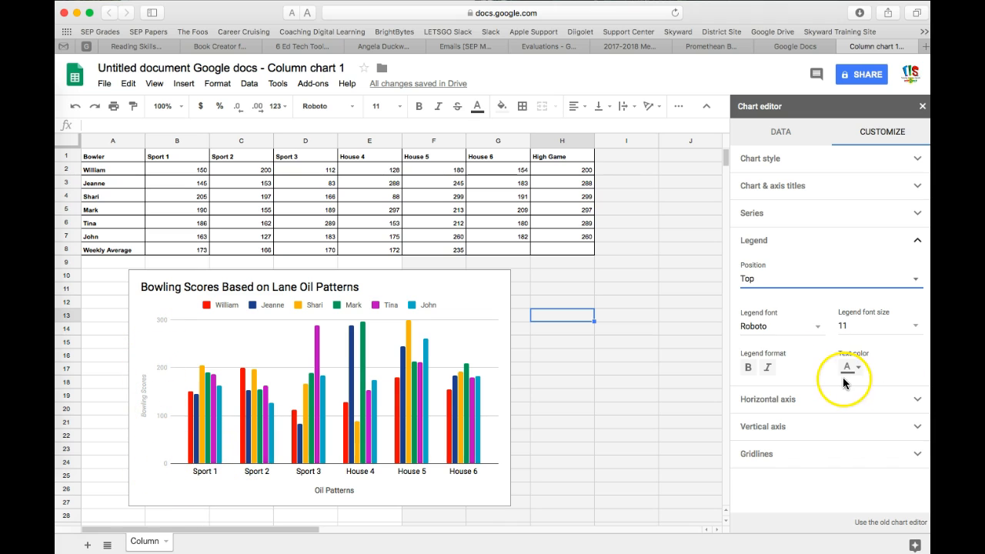
Examine the chart's horizontal axis options including label slant, the vertical axis scale settings, and the gridline settings.
{"action": "left_click", "coordinate": [913, 402]}
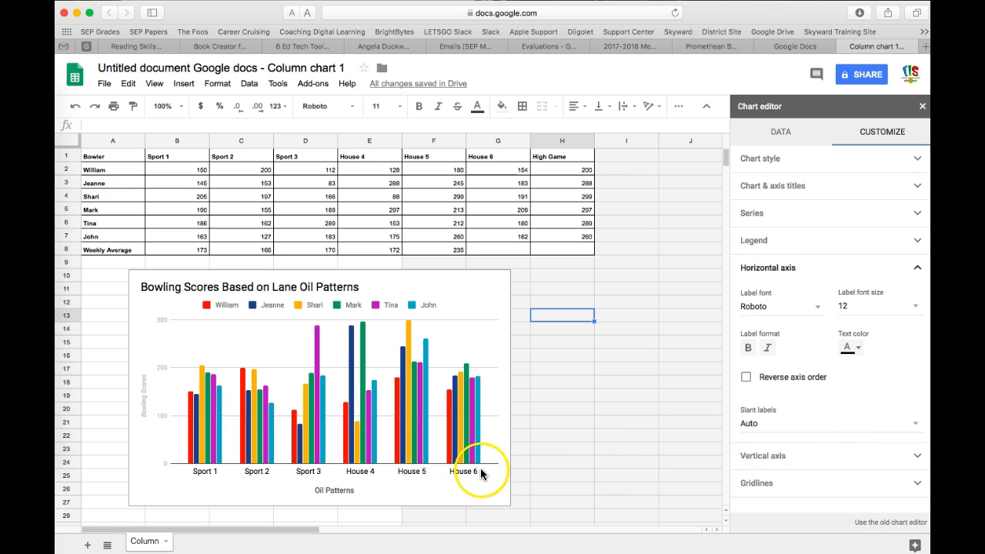
{"action": "left_click", "coordinate": [915, 425]}
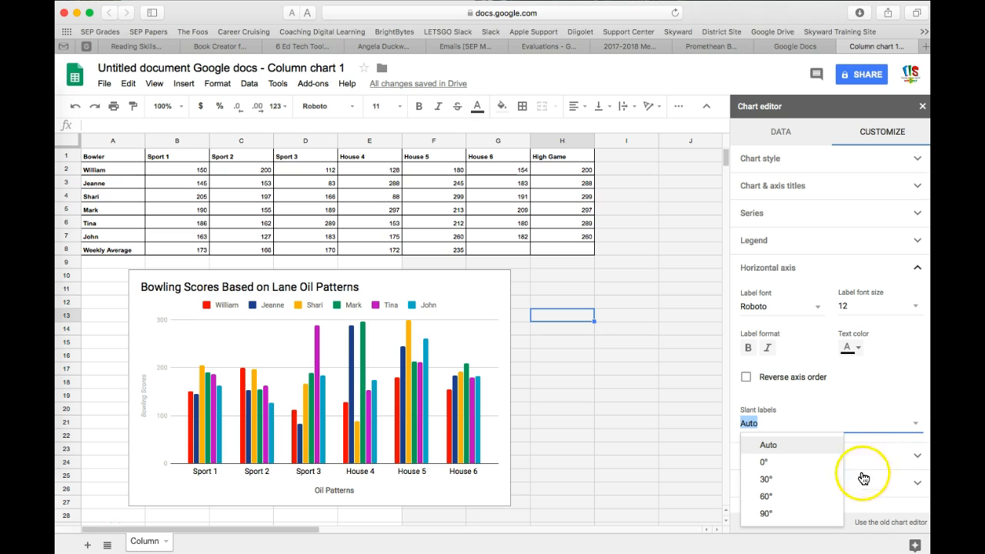
{"action": "left_click", "coordinate": [875, 400]}
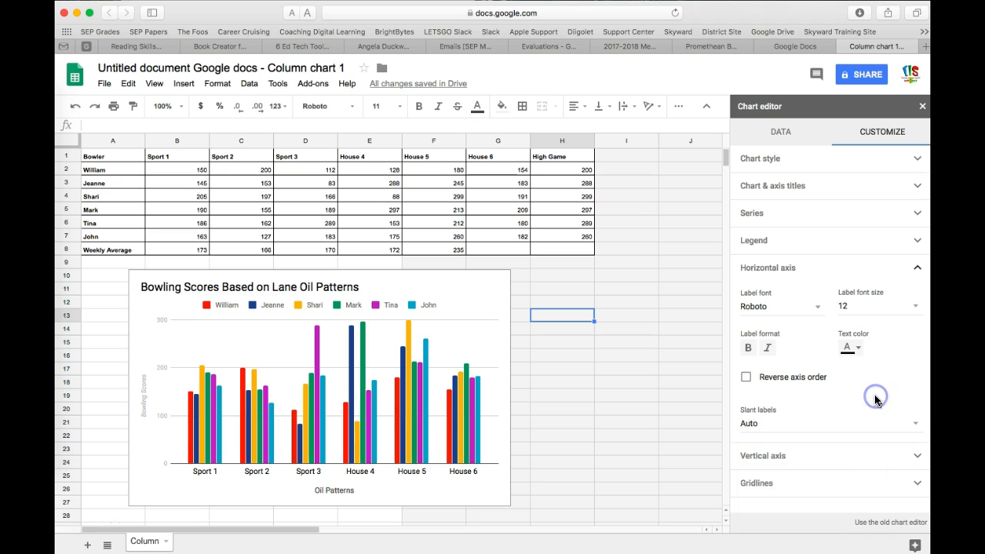
{"action": "left_click", "coordinate": [914, 456]}
{"action": "scroll", "coordinate": [901, 454], "scroll_direction": "down", "scroll_amount": 1}
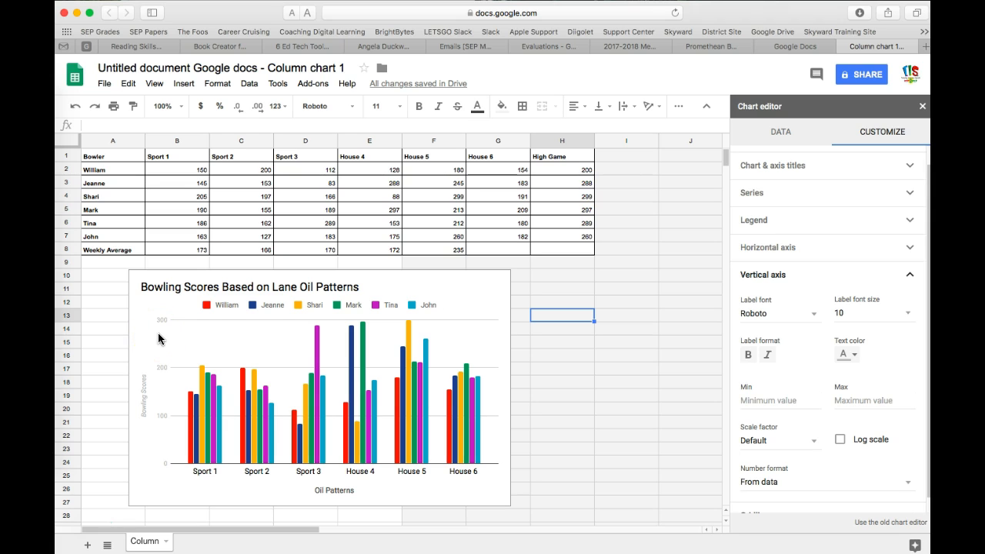
{"action": "left_click", "coordinate": [846, 397]}
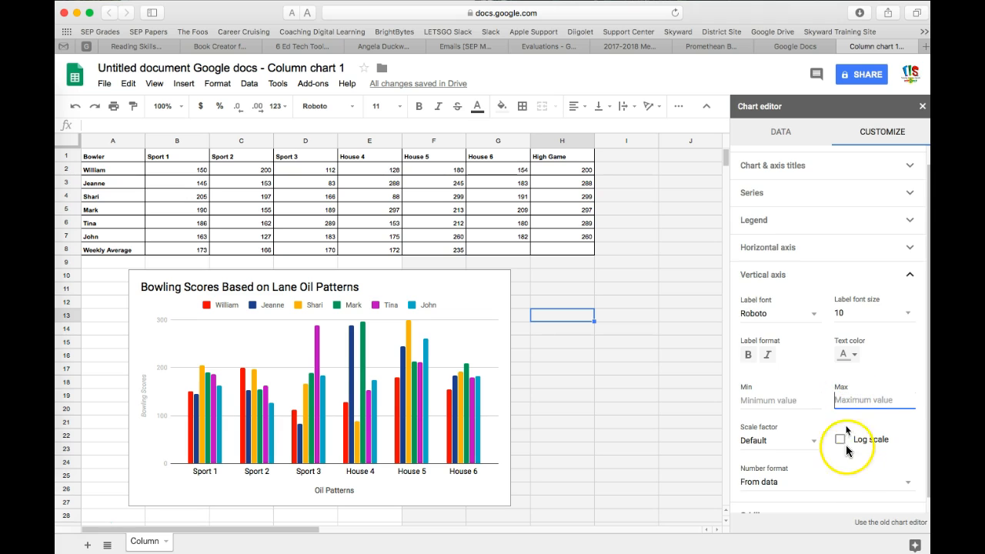
{"action": "scroll", "coordinate": [849, 462], "scroll_direction": "down", "scroll_amount": 1}
{"action": "left_click", "coordinate": [899, 498]}
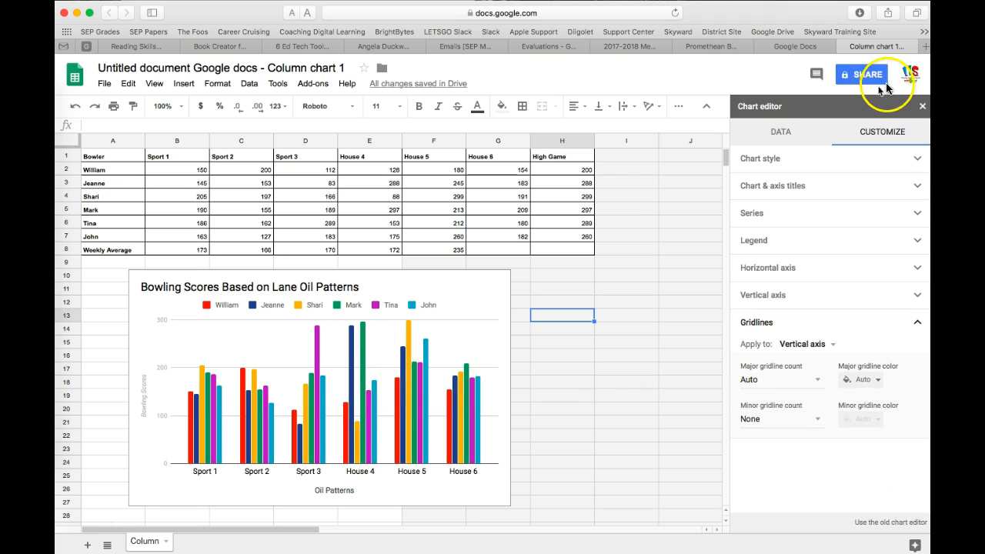
Switch to the Google Docs document, update its linked column chart with the spreadsheet edits, and return to the spreadsheet.
{"action": "left_click", "coordinate": [798, 47]}
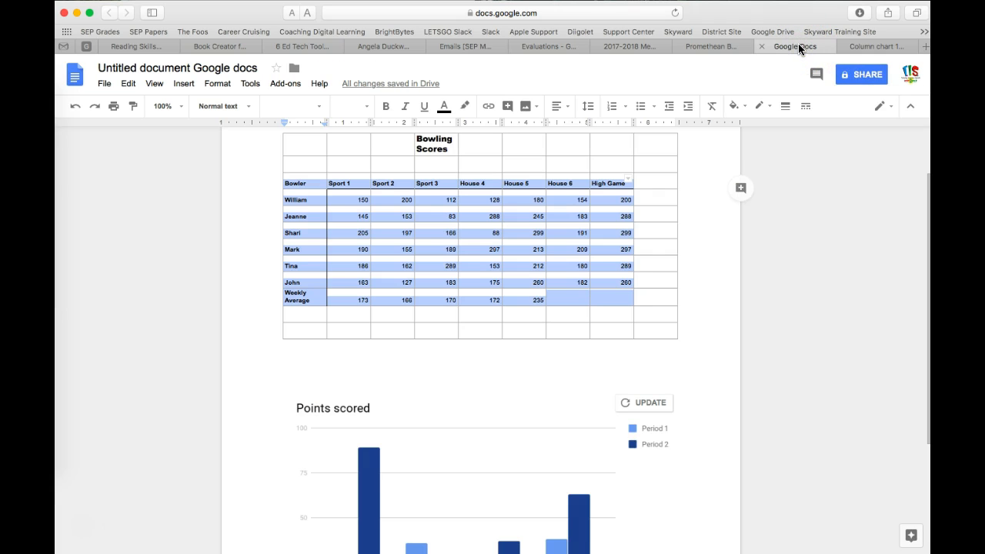
{"action": "scroll", "coordinate": [727, 396], "scroll_direction": "down", "scroll_amount": 4}
{"action": "scroll", "coordinate": [733, 408], "scroll_direction": "down", "scroll_amount": 1}
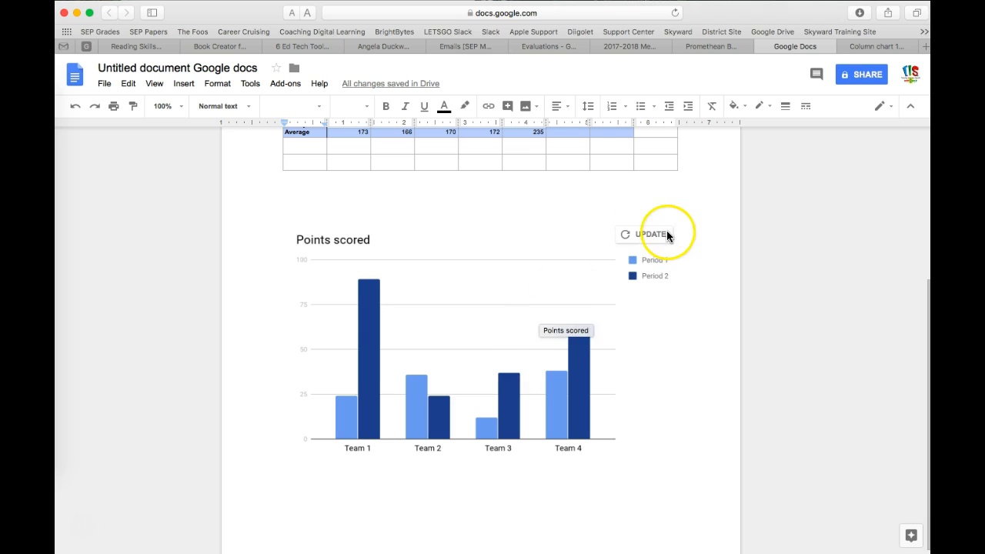
{"action": "left_click", "coordinate": [647, 235]}
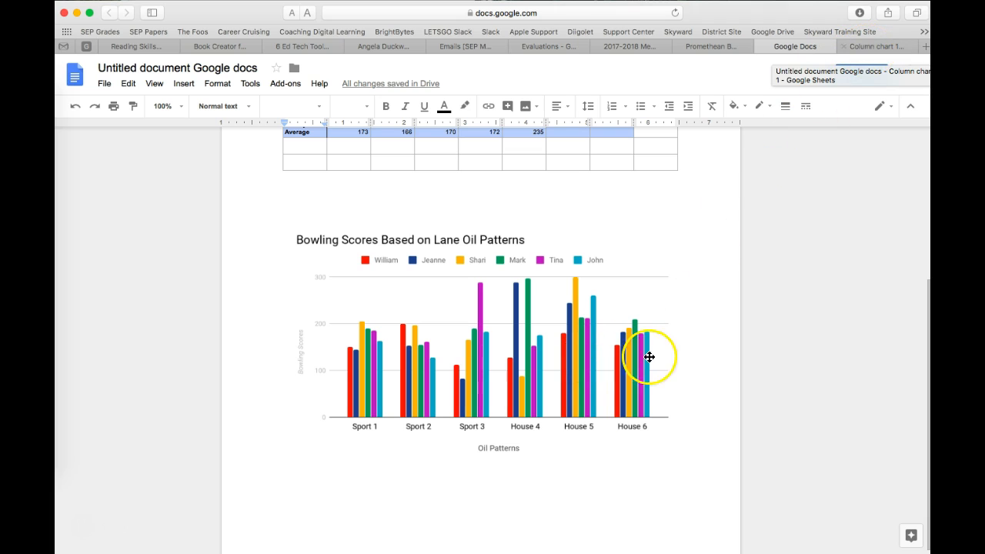
{"action": "left_click", "coordinate": [597, 395]}
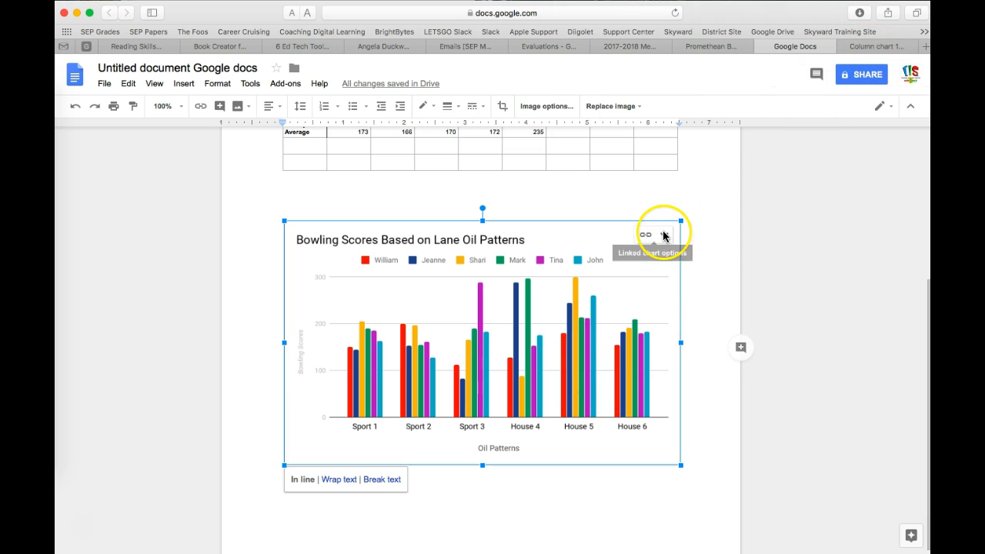
{"action": "left_click", "coordinate": [874, 47]}
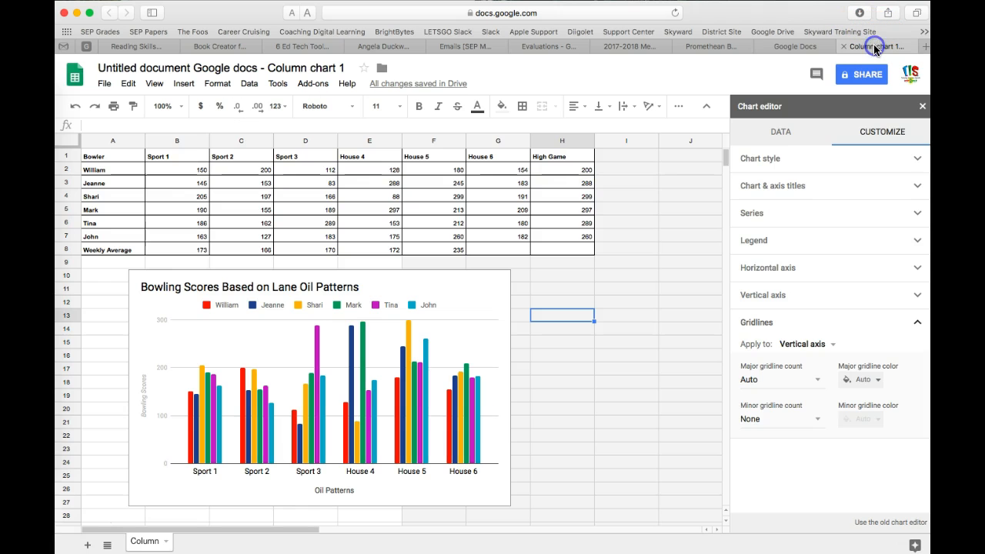